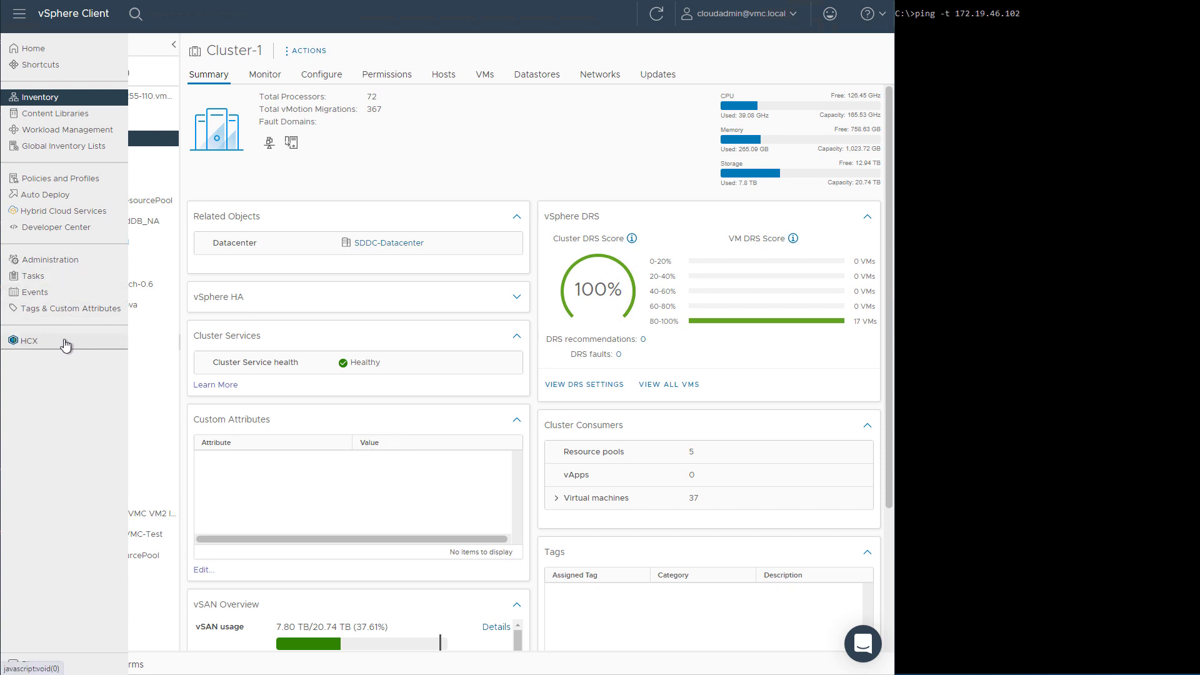
- Open the web01 VM's summary in the on-premises vCenter and start a continuous ping to its IP address 172.19.46.102
{"action": "left_click", "coordinate": [231, 176]}
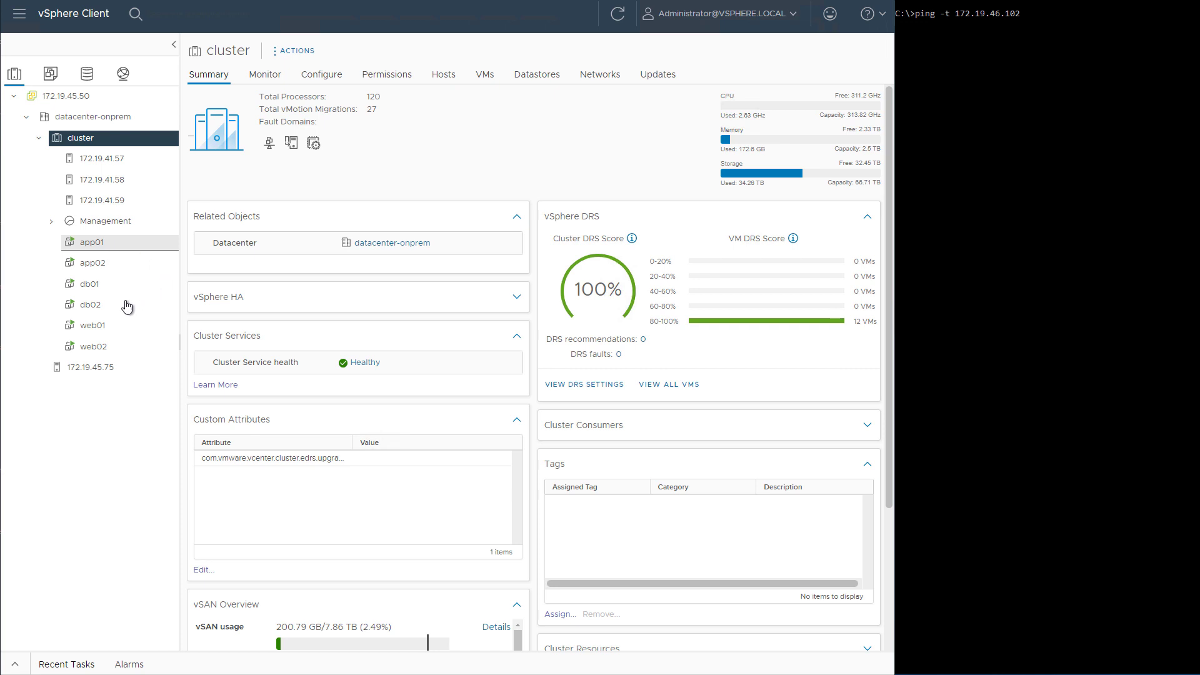
{"action": "left_click", "coordinate": [118, 332]}
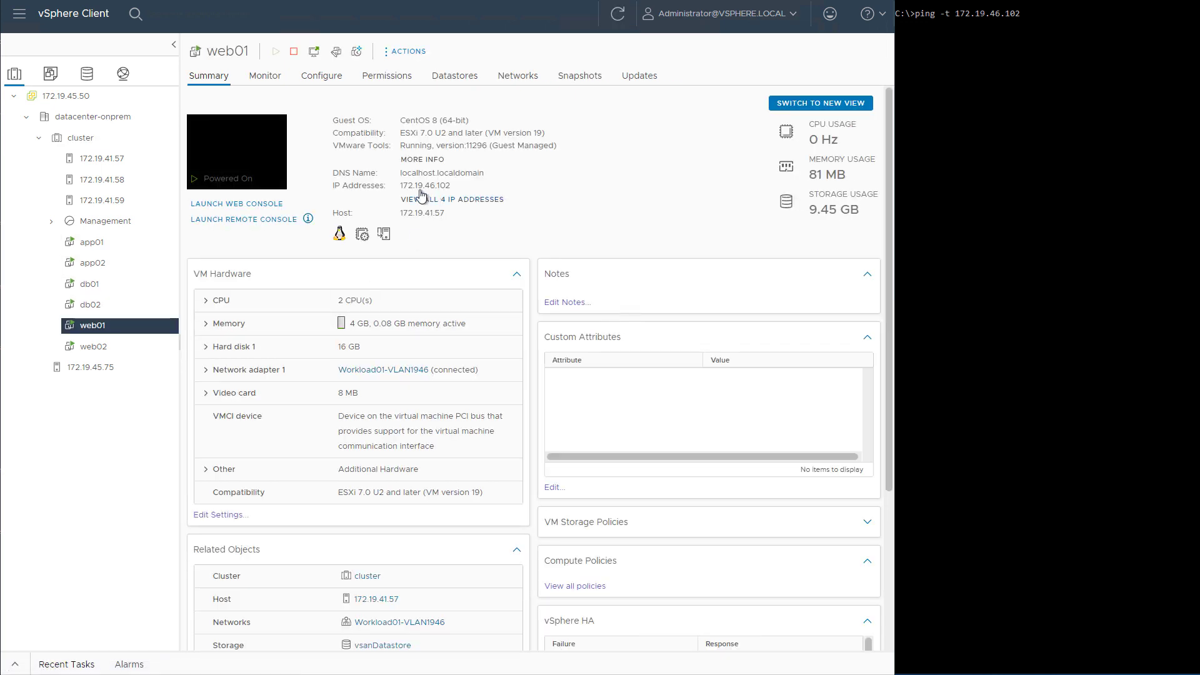
{"action": "left_click_drag", "start_coordinate": [400, 186], "coordinate": [451, 188]}
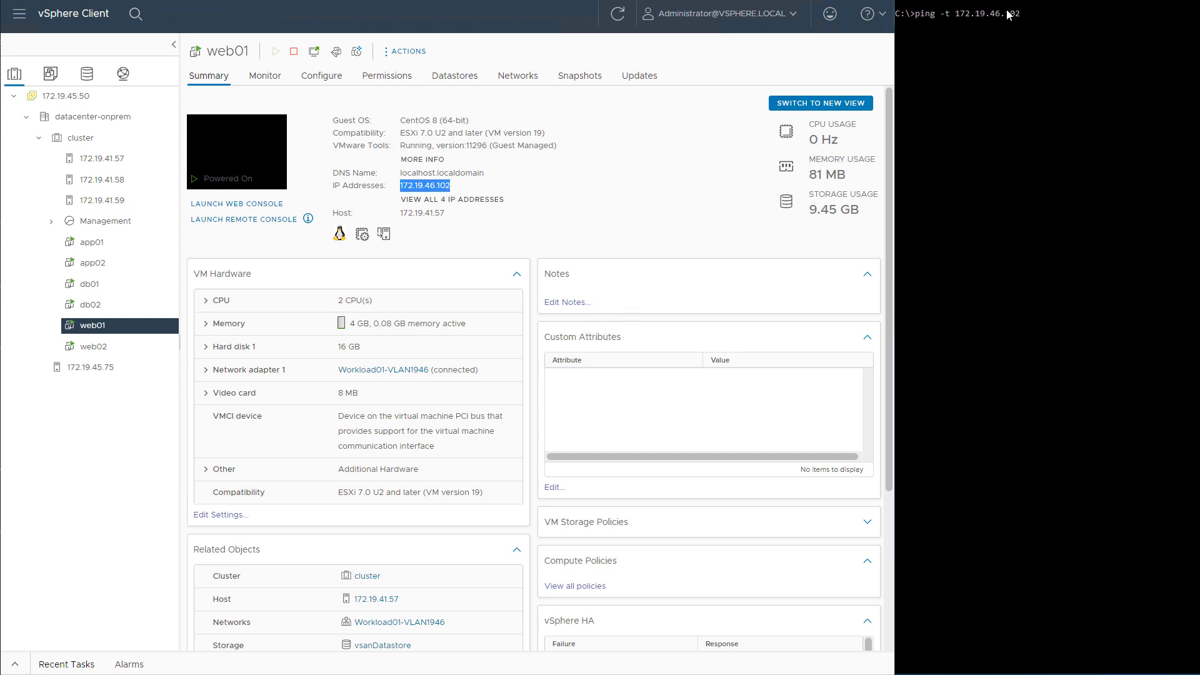
{"action": "left_click", "coordinate": [1034, 56]}
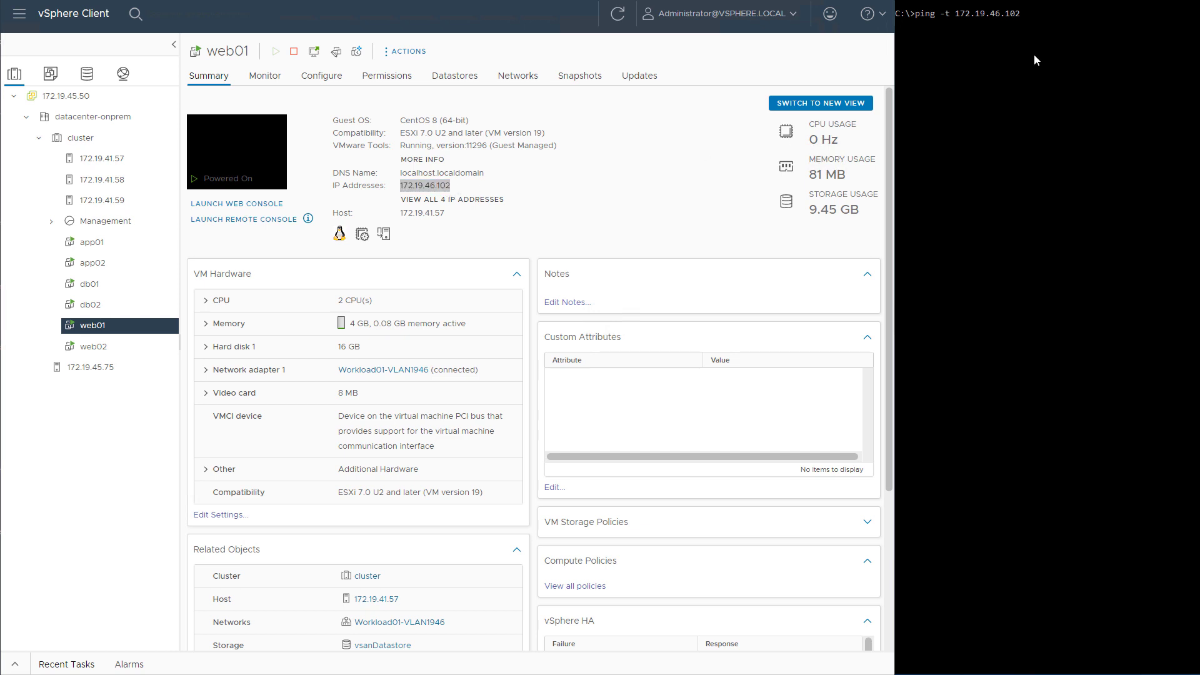
{"action": "key", "text": "Return"}
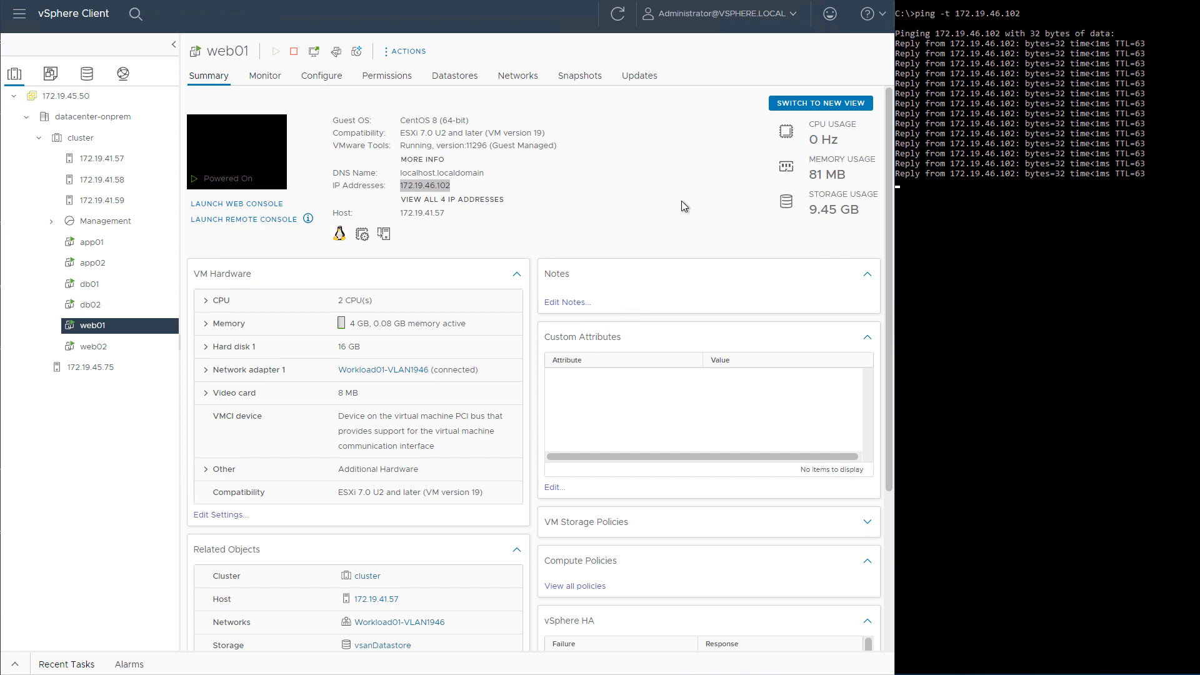
- Start importing VMs into Cluster-1 of the cloud vCenter, with the saved vCenter Server 172.19.45.50 as the source
{"action": "left_click", "coordinate": [306, 0]}
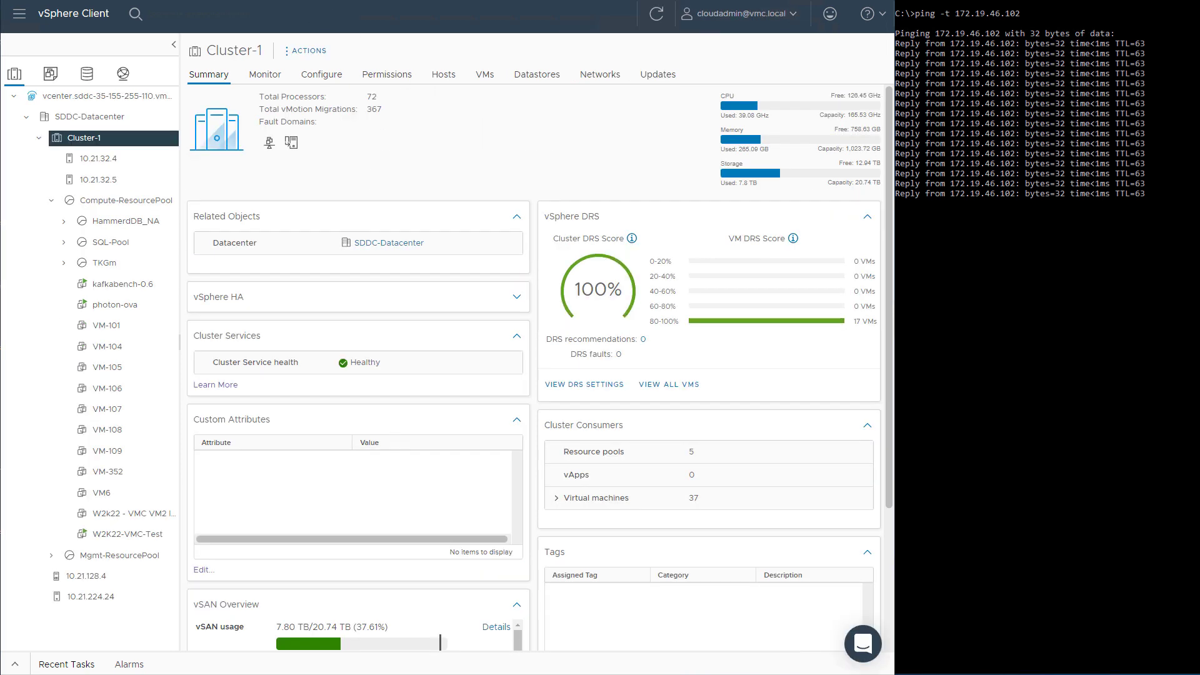
{"action": "right_click", "coordinate": [115, 143]}
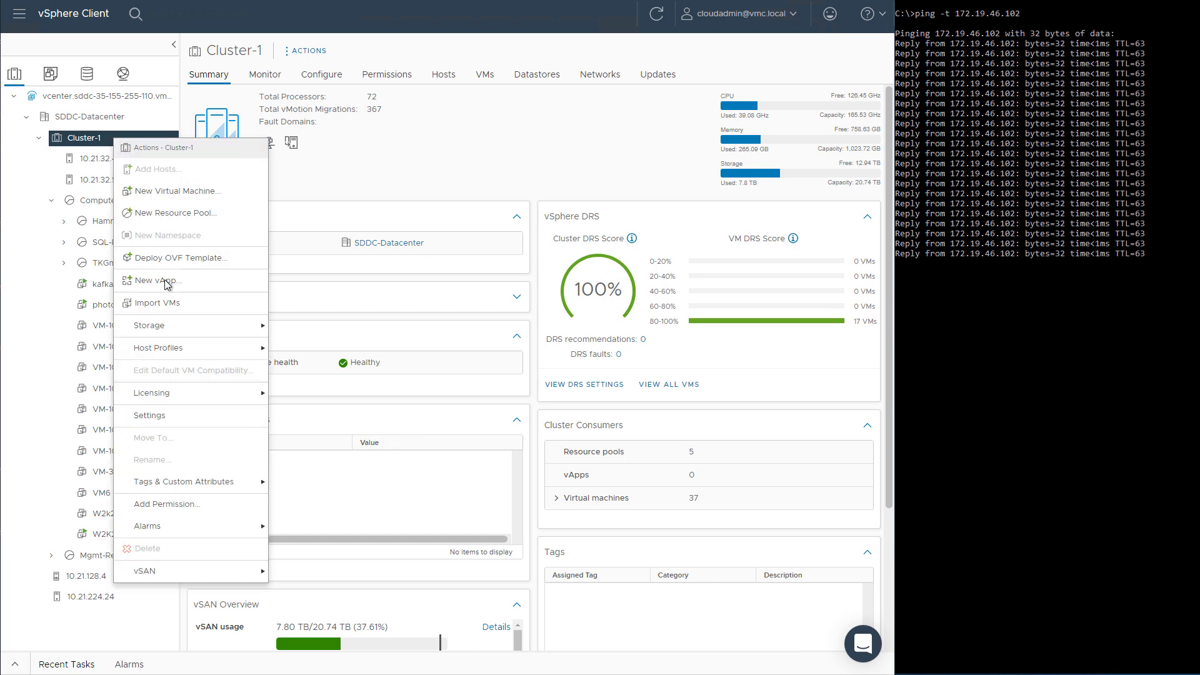
{"action": "left_click", "coordinate": [198, 309]}
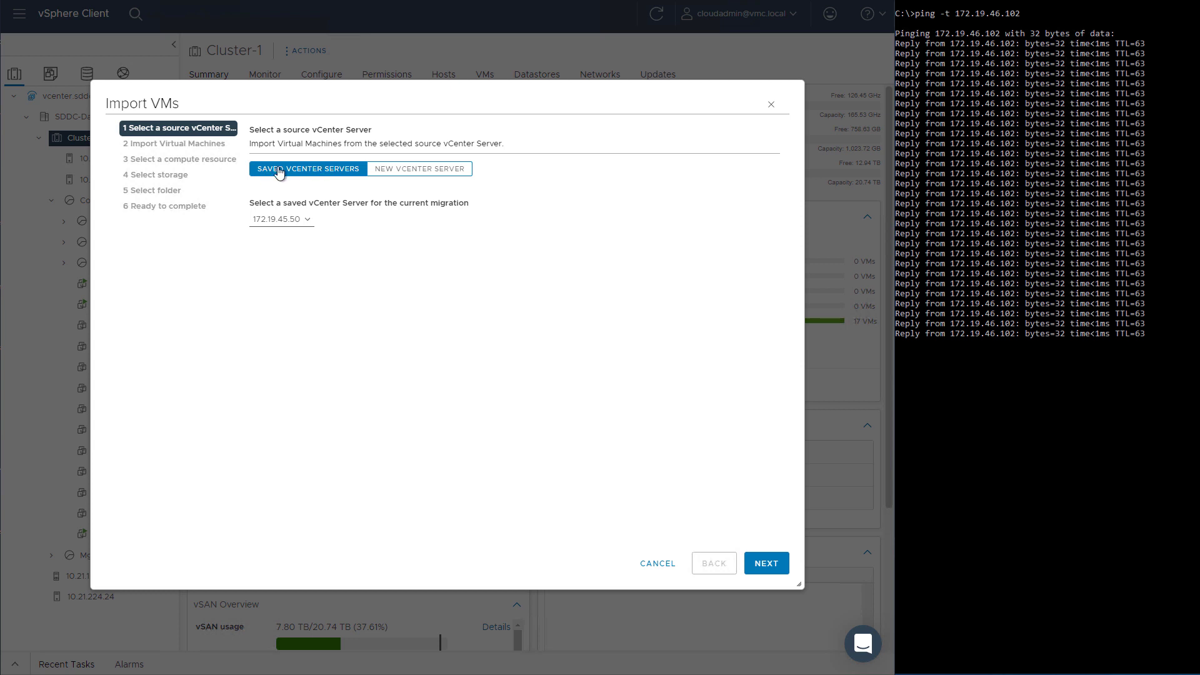
{"action": "left_click", "coordinate": [387, 174]}
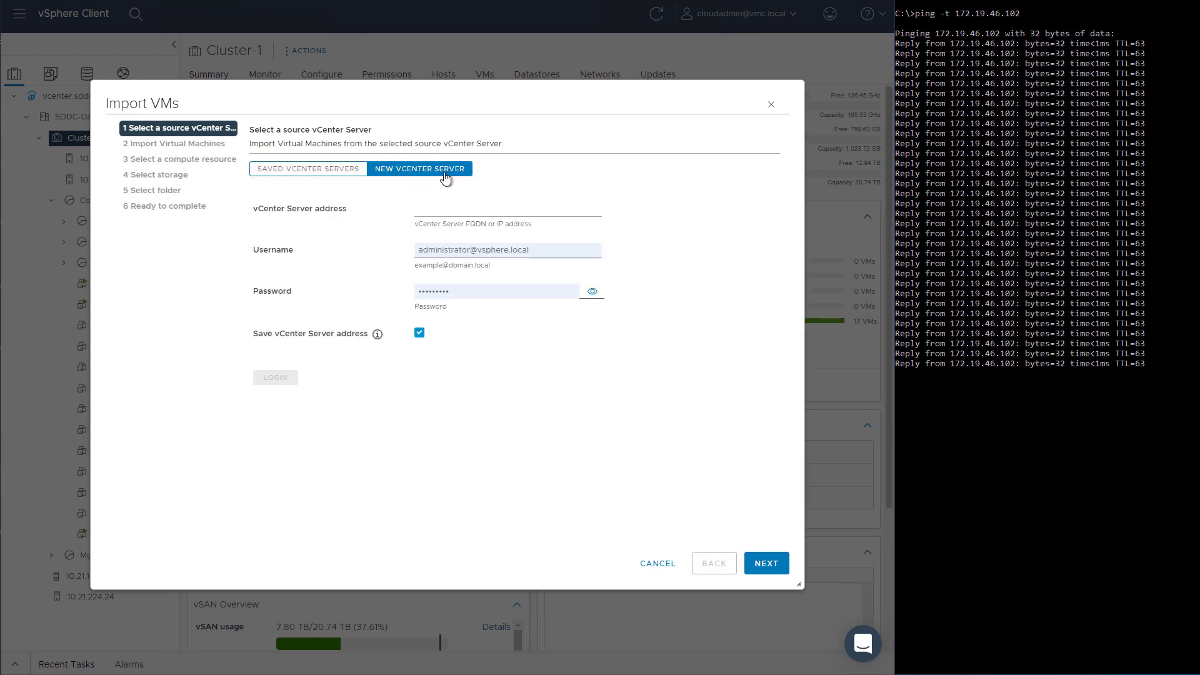
{"action": "left_click", "coordinate": [319, 177]}
{"action": "left_click", "coordinate": [294, 220]}
{"action": "left_click", "coordinate": [713, 598]}
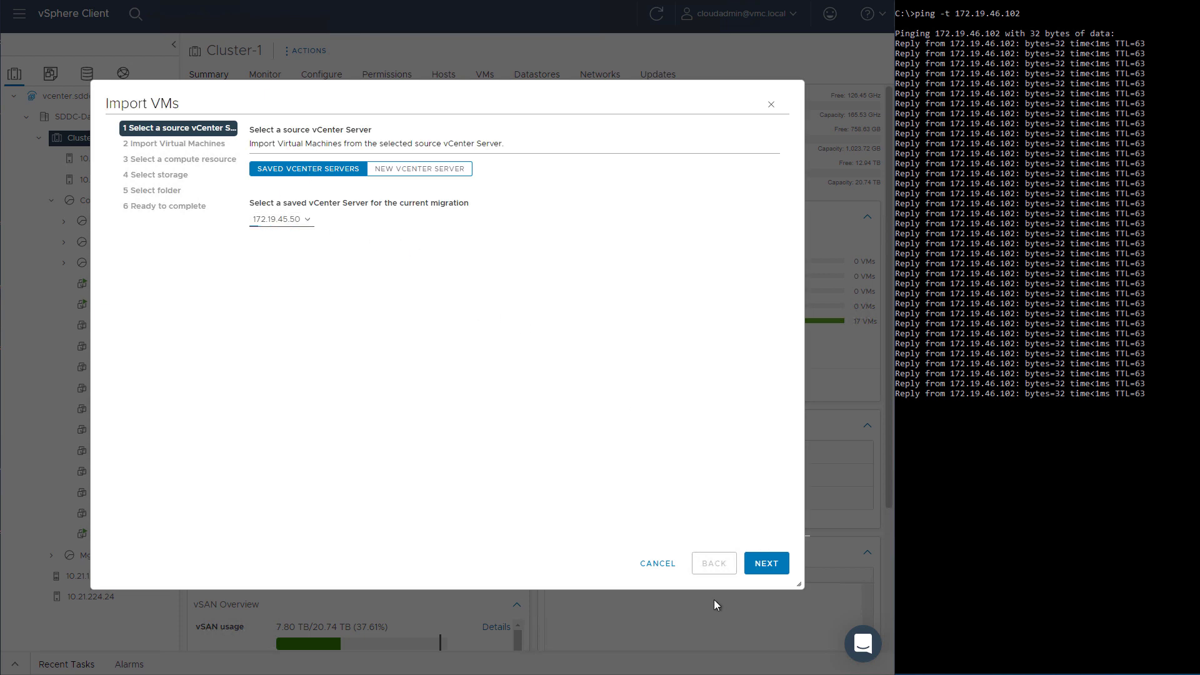
{"action": "left_click", "coordinate": [768, 563]}
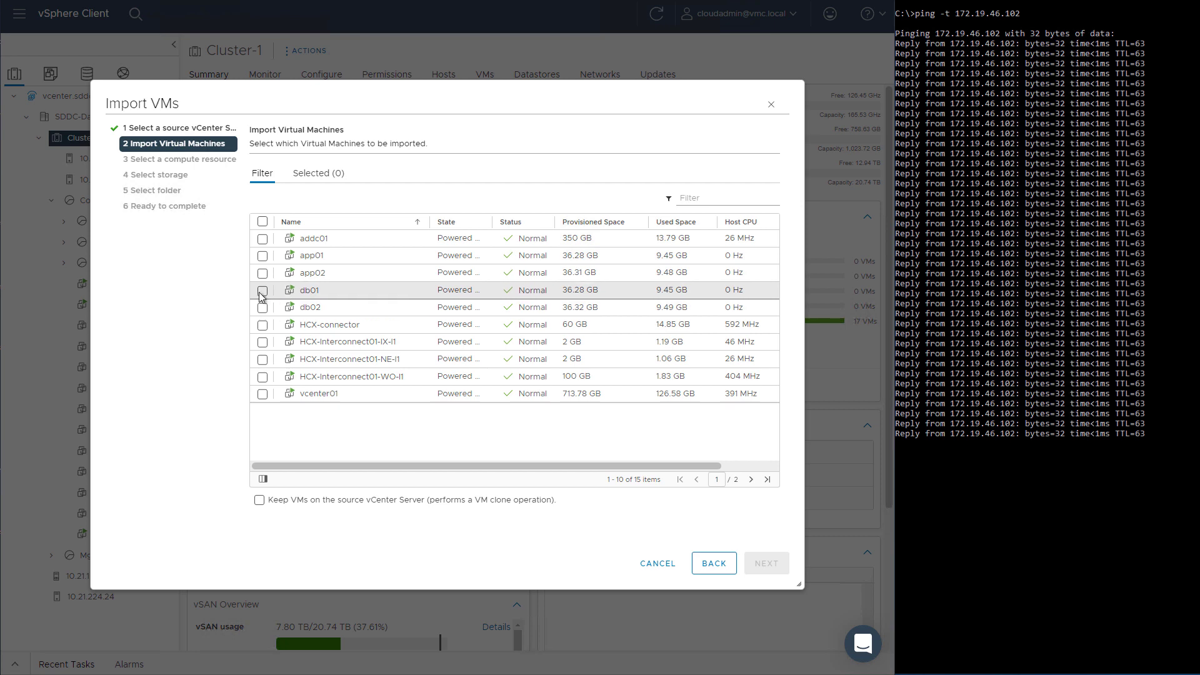
- Filter the source VMs by "01" and select app01, db01 and web01 for the import
{"action": "left_click", "coordinate": [688, 199]}
{"action": "type", "text": "0"}
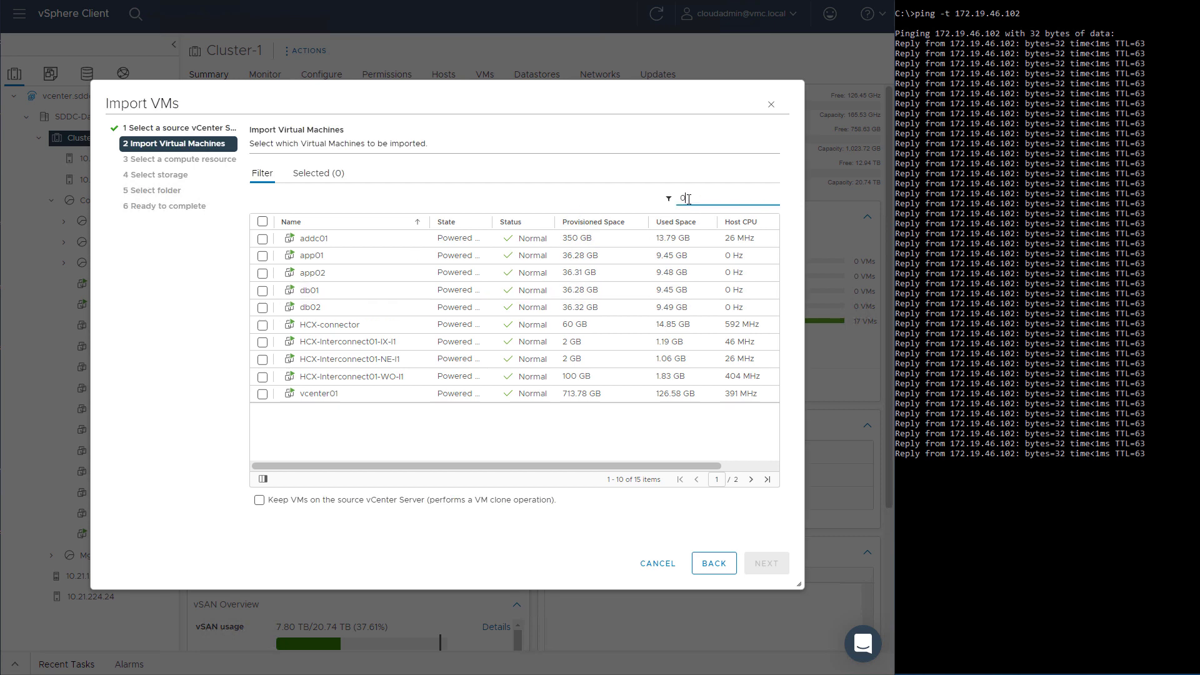
{"action": "type", "text": "1"}
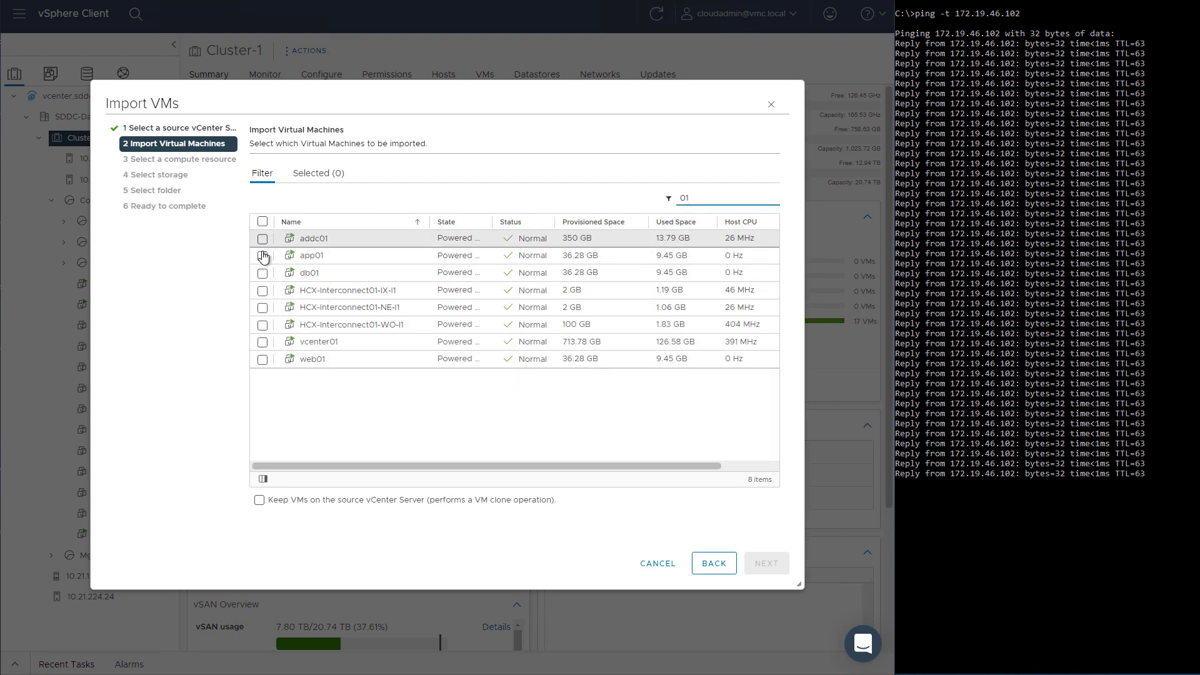
{"action": "left_click", "coordinate": [263, 255]}
{"action": "left_click", "coordinate": [262, 273]}
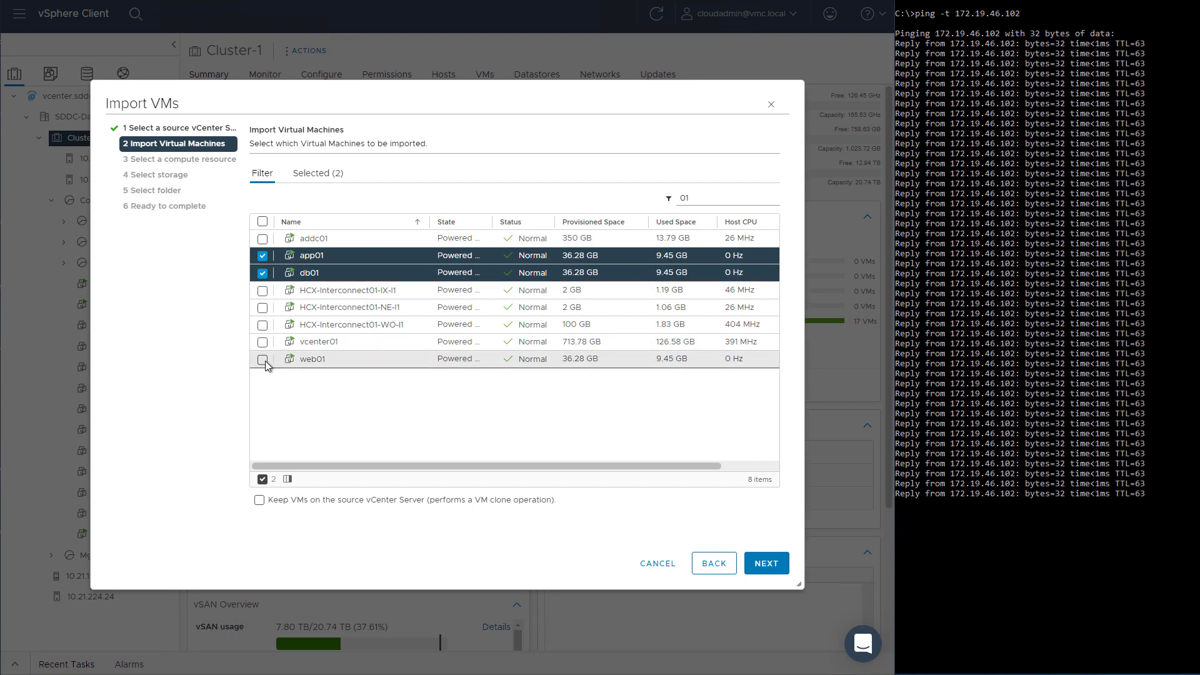
{"action": "left_click", "coordinate": [263, 361]}
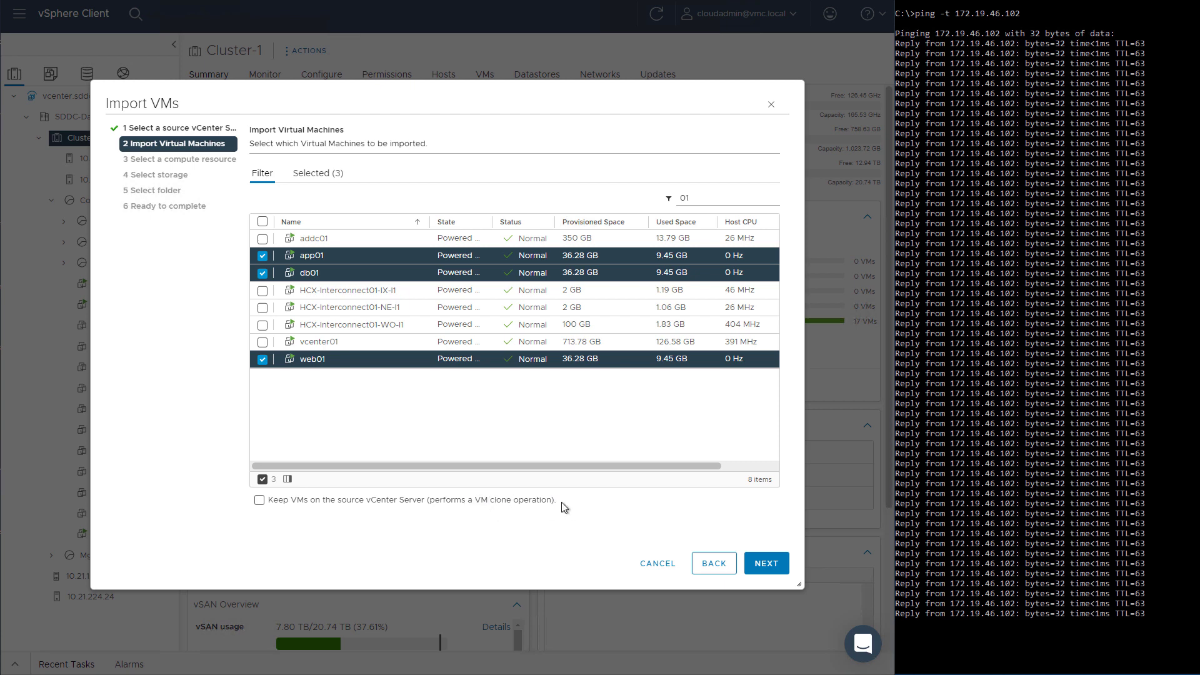
{"action": "left_click", "coordinate": [769, 564]}
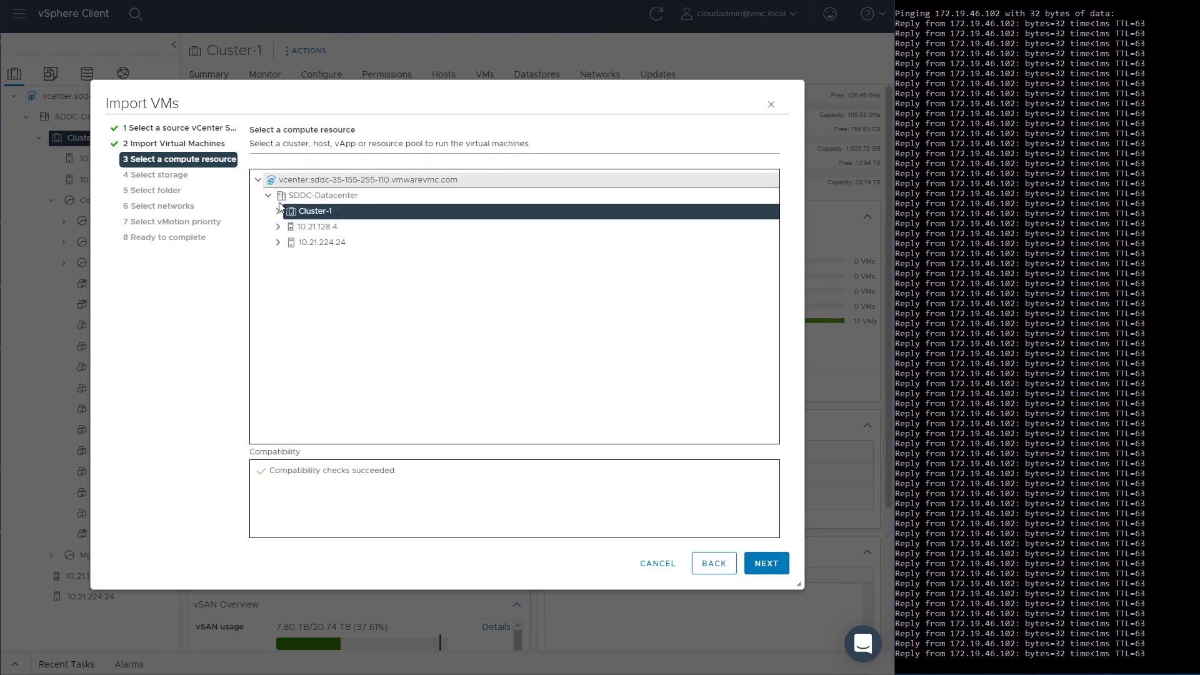
- Select Compute-ResourcePool under Cluster-1 as the destination compute resource
{"action": "left_click", "coordinate": [277, 212]}
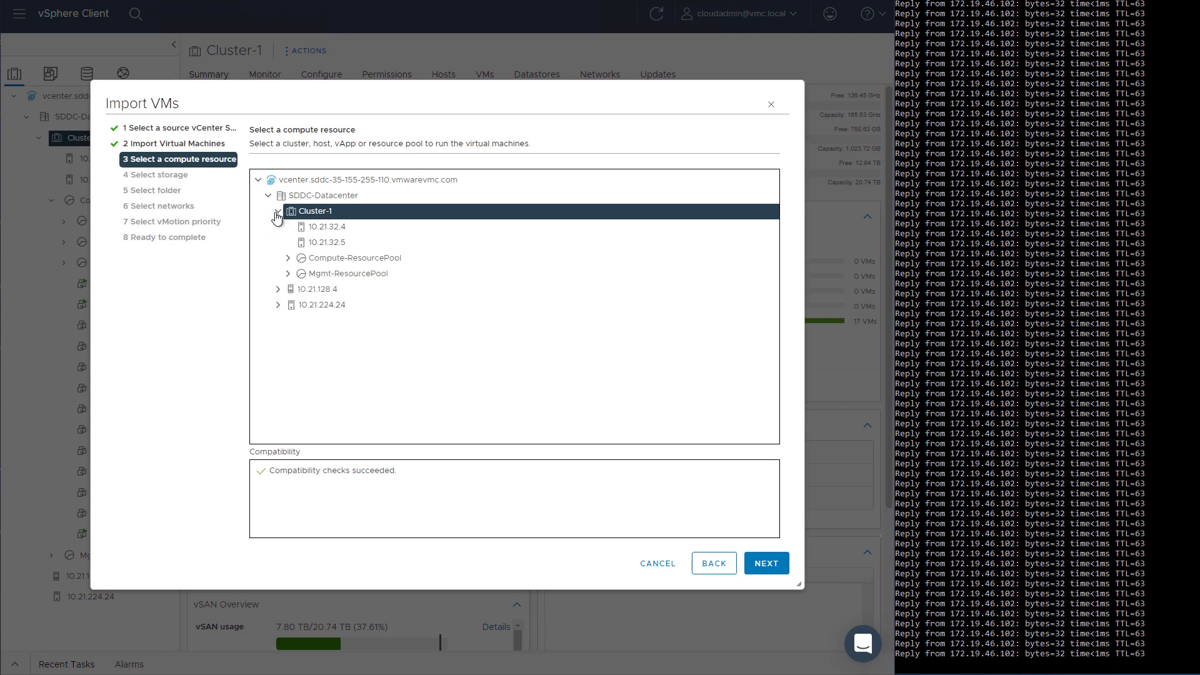
{"action": "left_click", "coordinate": [331, 264]}
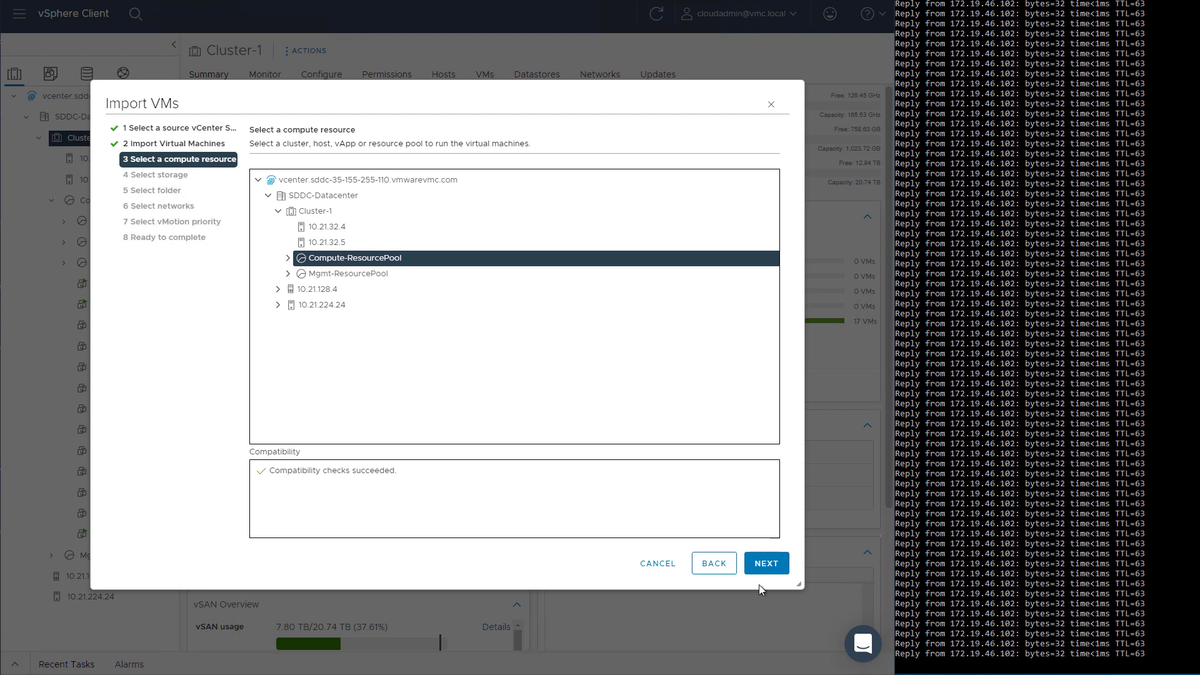
{"action": "left_click", "coordinate": [782, 565]}
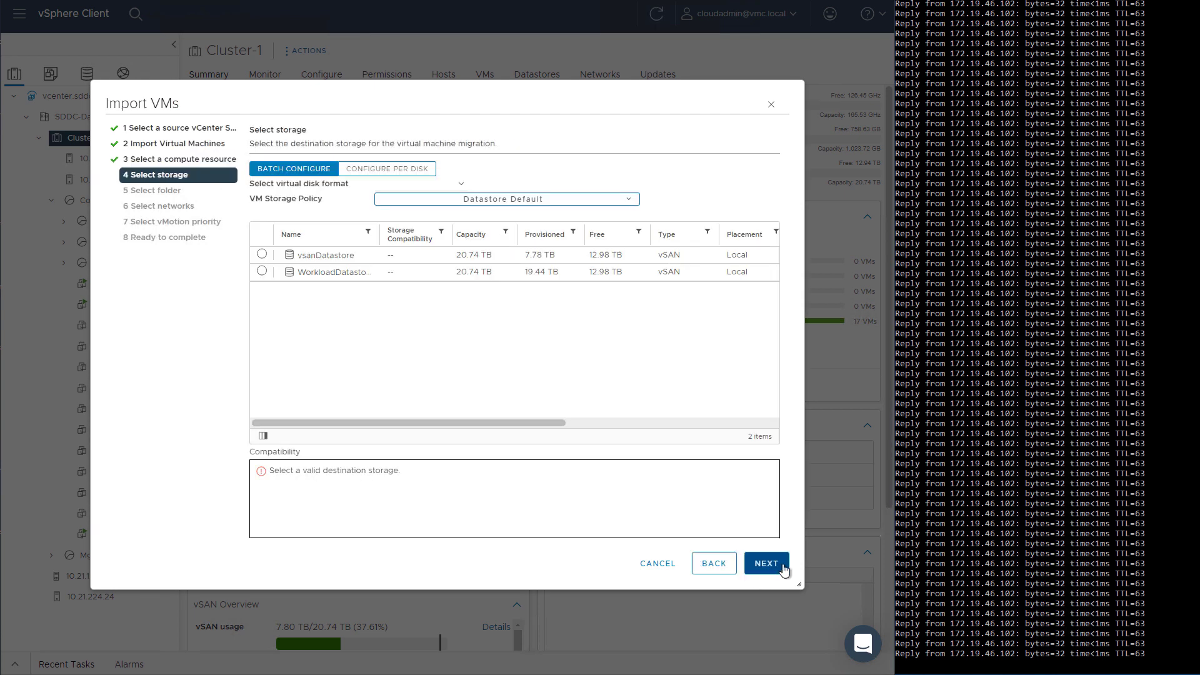
- Select WorkloadDatastore as the destination storage and Workload VMC as the destination folder
{"action": "left_click", "coordinate": [261, 270]}
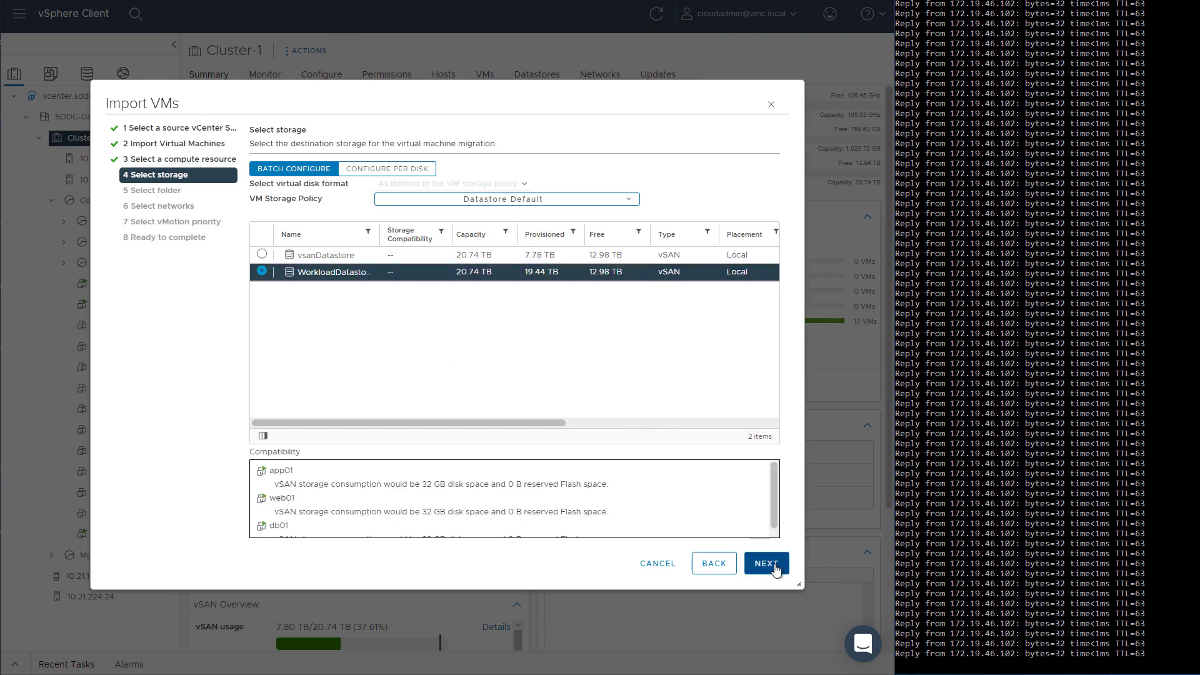
{"action": "left_click", "coordinate": [773, 567]}
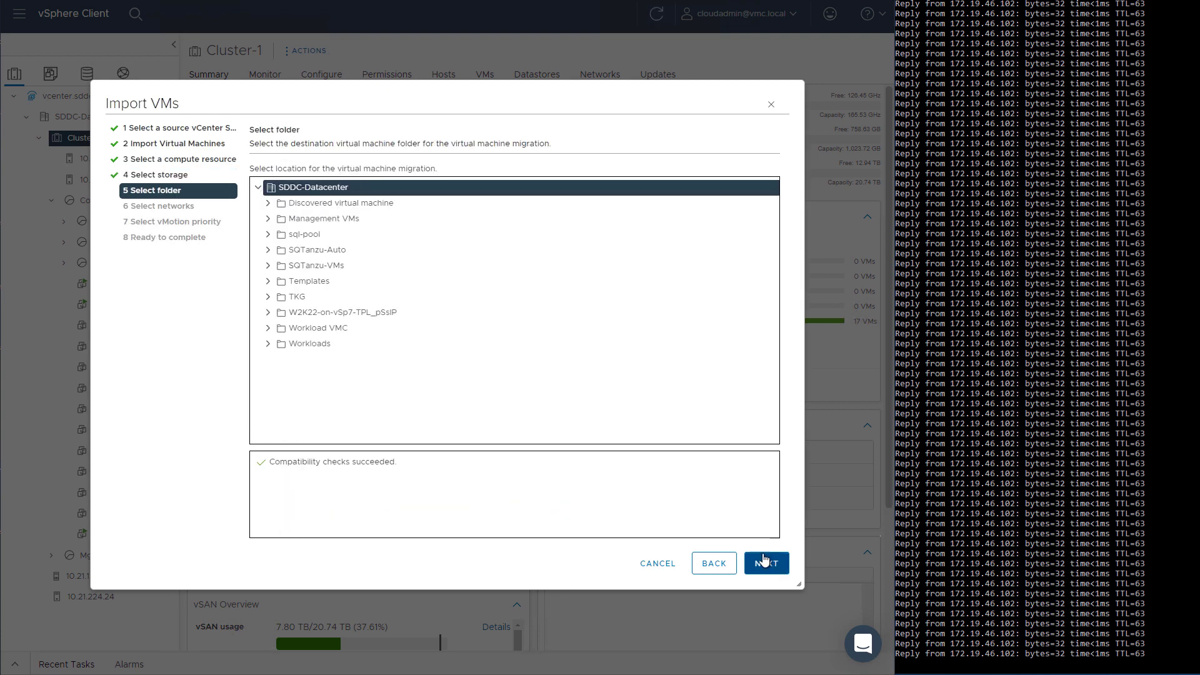
{"action": "left_click", "coordinate": [325, 328]}
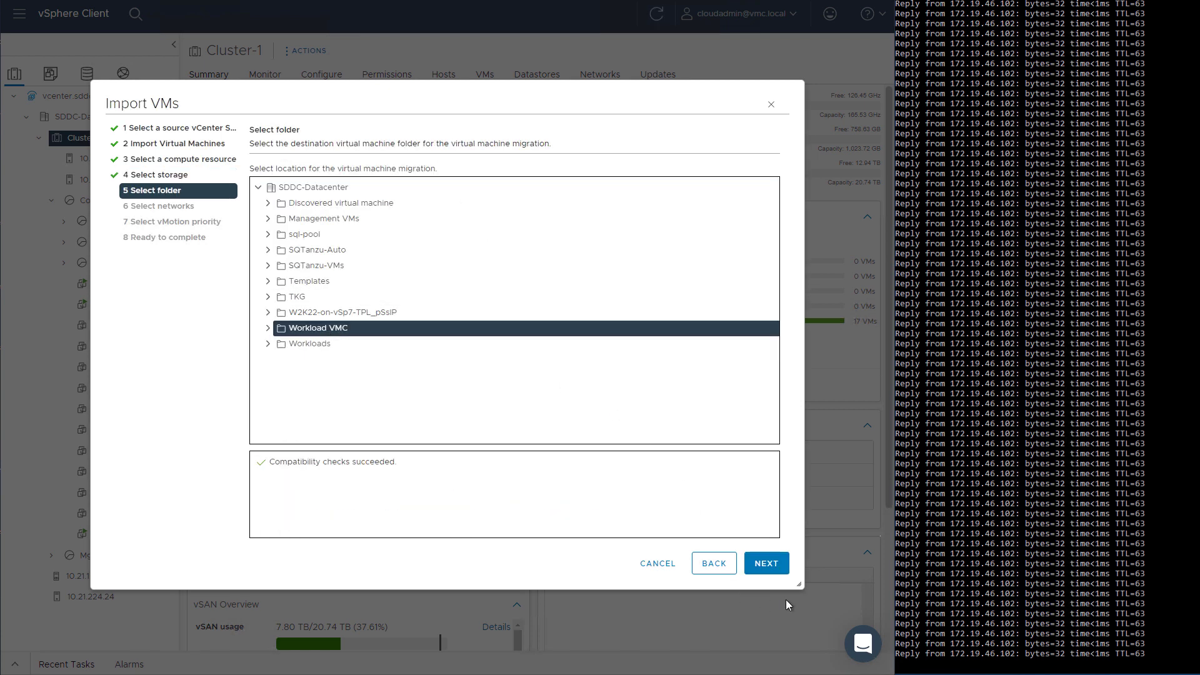
{"action": "left_click", "coordinate": [767, 565]}
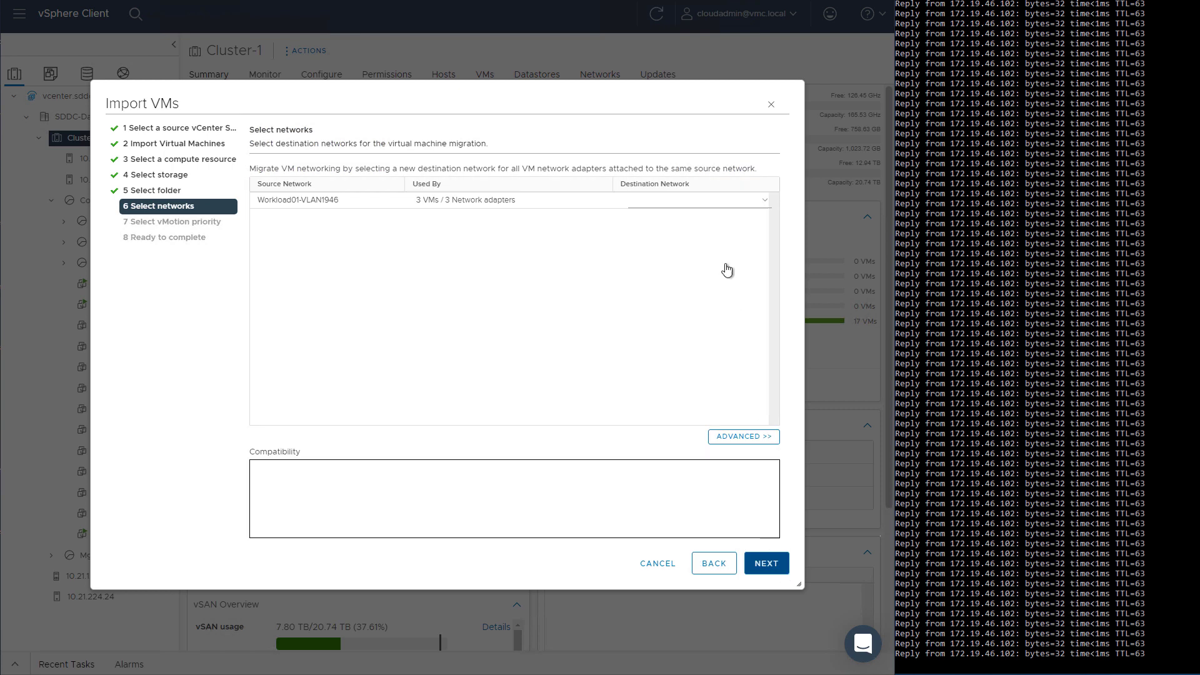
- Map Workload01-VLAN1946 to the destination network L2E_Workload01-VLAN19-1946-b4336af5 and review the compatibility warning details
{"action": "left_click", "coordinate": [671, 206]}
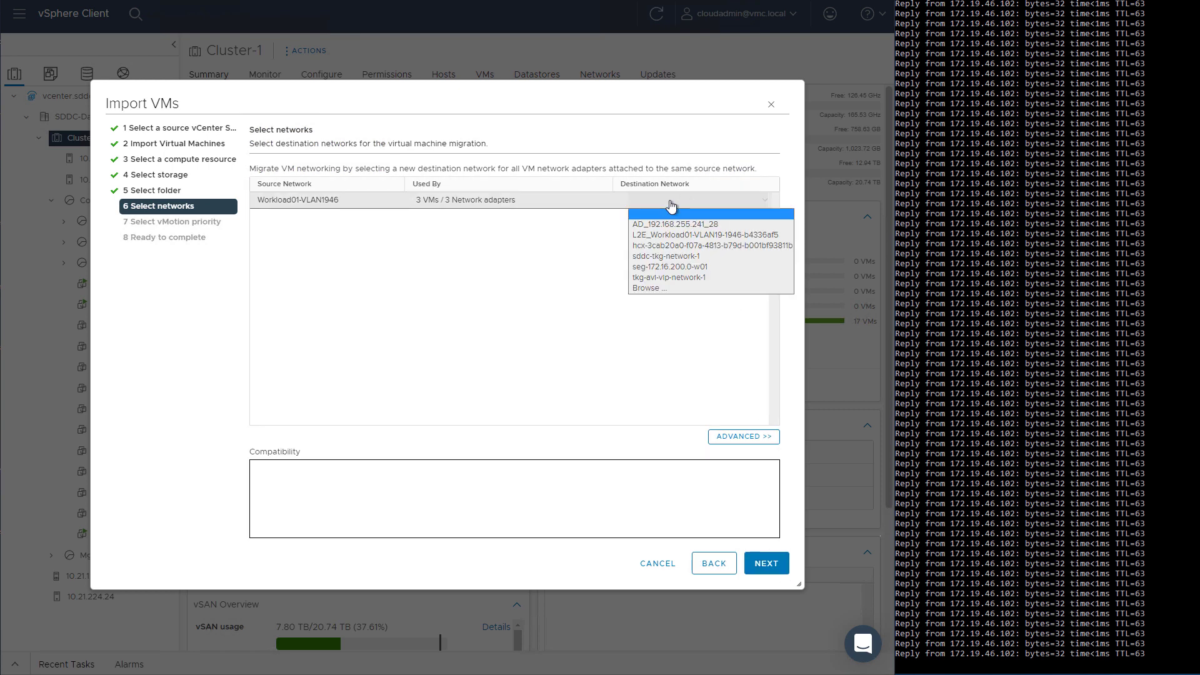
{"action": "left_click", "coordinate": [670, 235]}
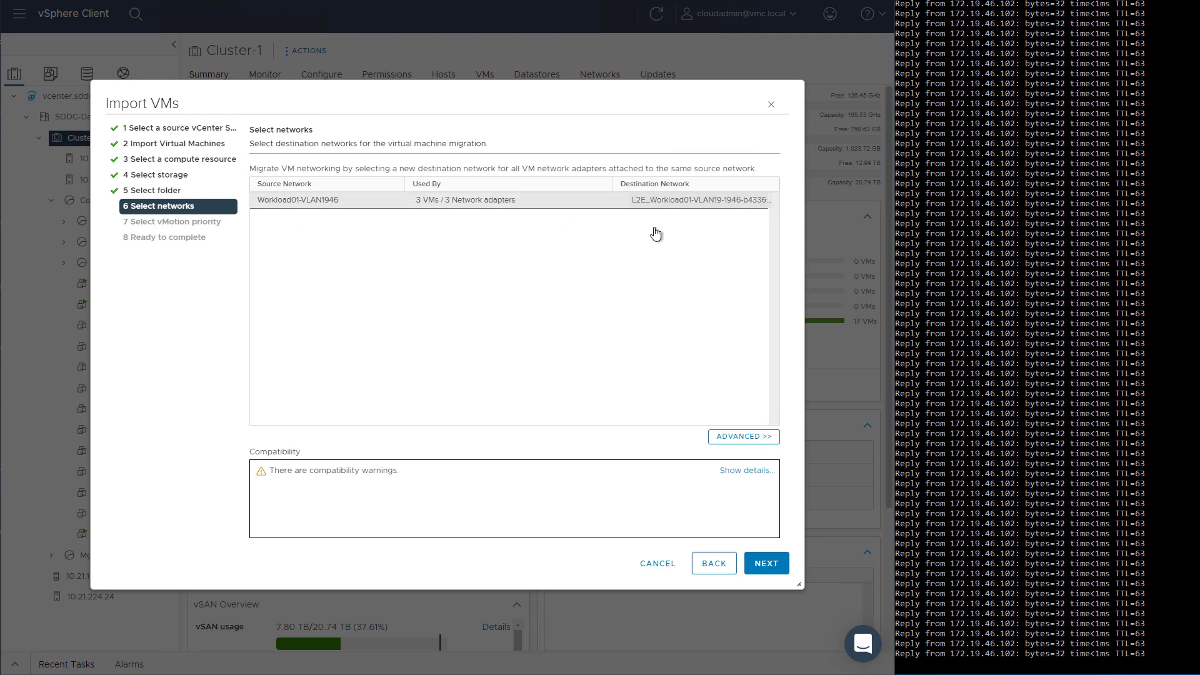
{"action": "left_click", "coordinate": [741, 471]}
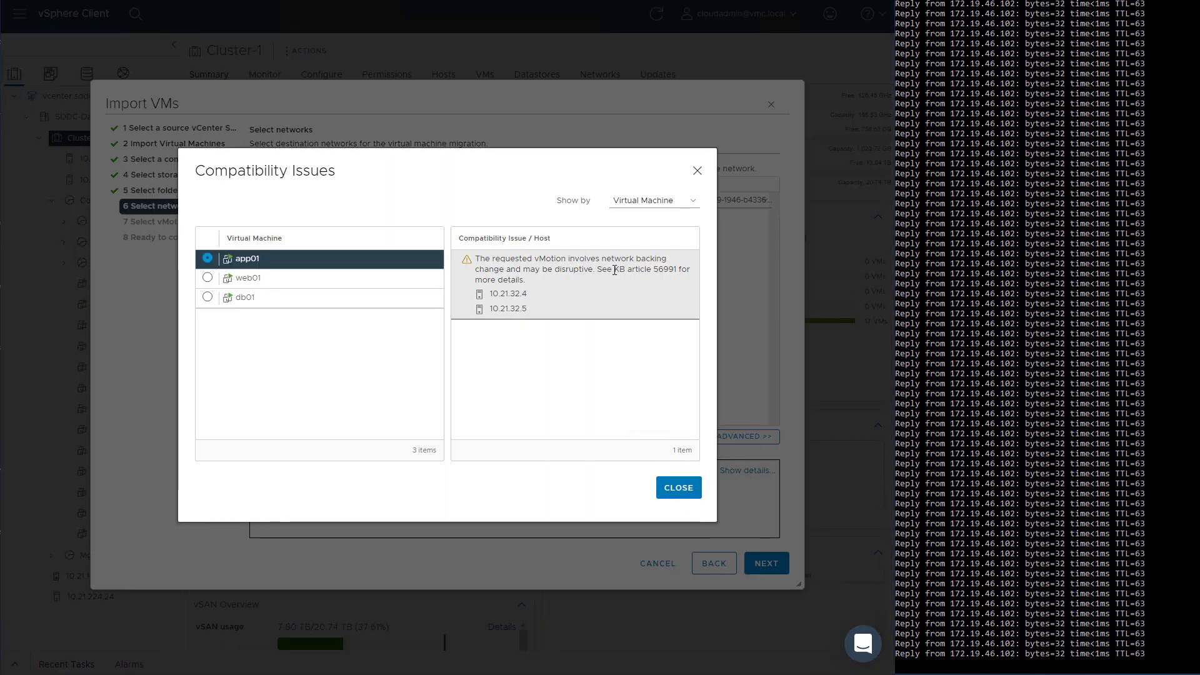
{"action": "left_click_drag", "start_coordinate": [670, 269], "coordinate": [674, 269]}
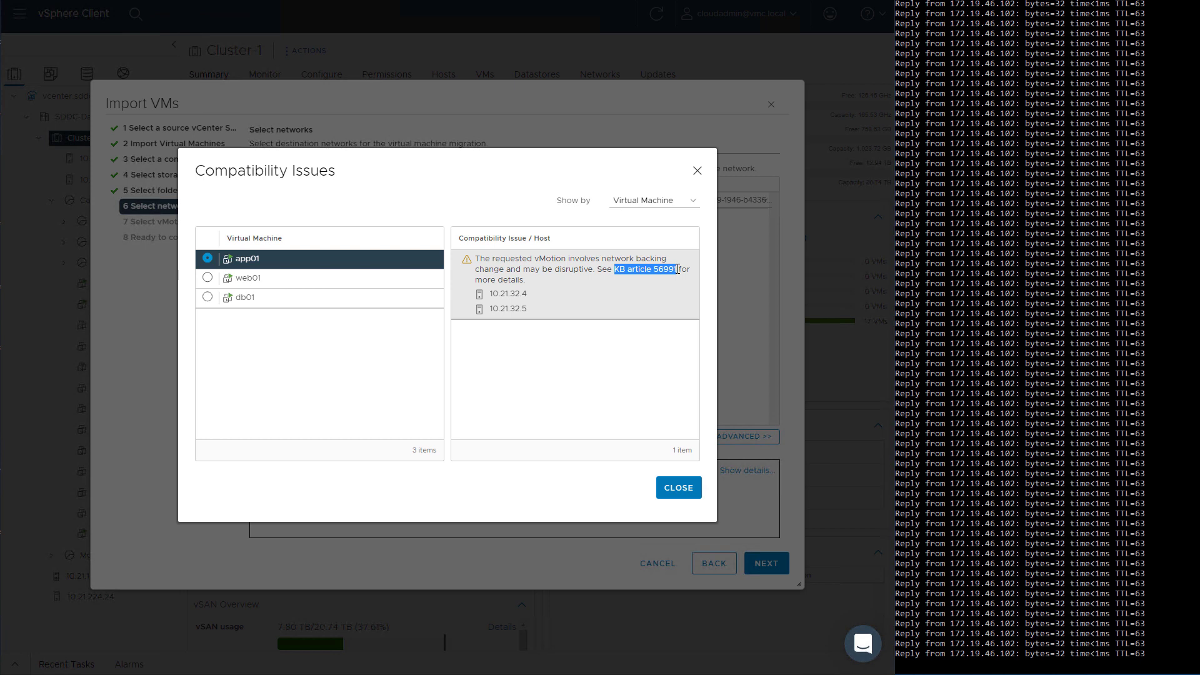
{"action": "left_click", "coordinate": [680, 488]}
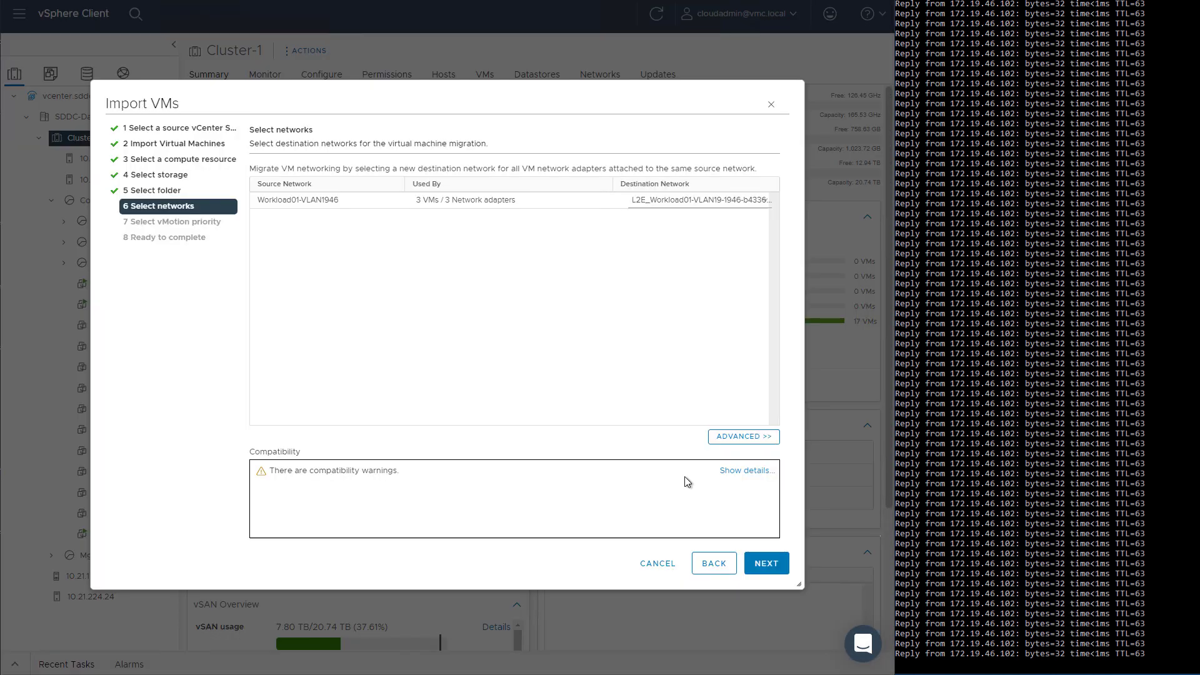
- Keep the high-priority vMotion schedule and finish the import wizard to start the migration
{"action": "left_click", "coordinate": [779, 564]}
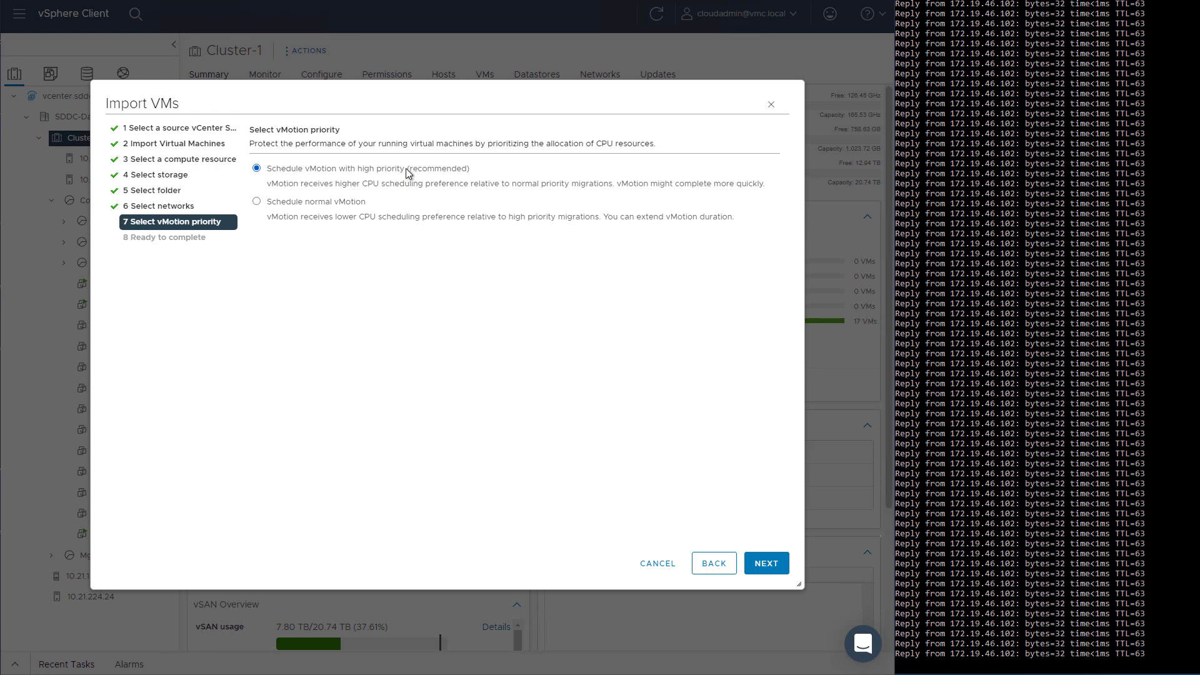
{"action": "left_click", "coordinate": [779, 564]}
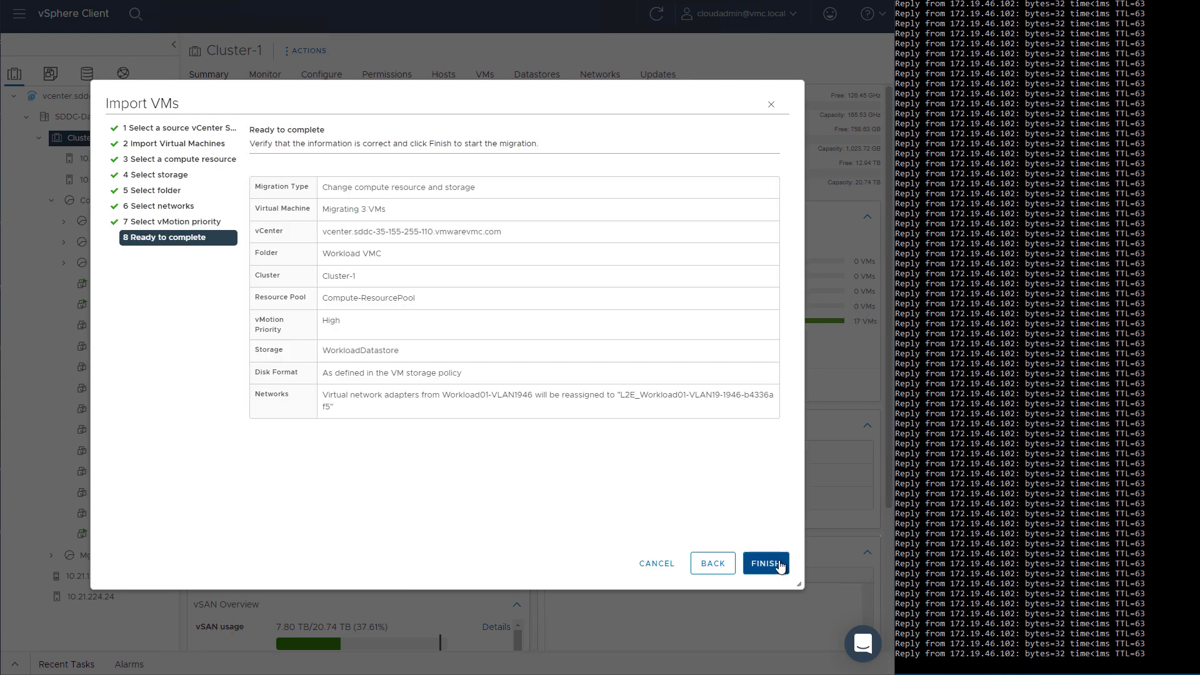
{"action": "left_click", "coordinate": [780, 565]}
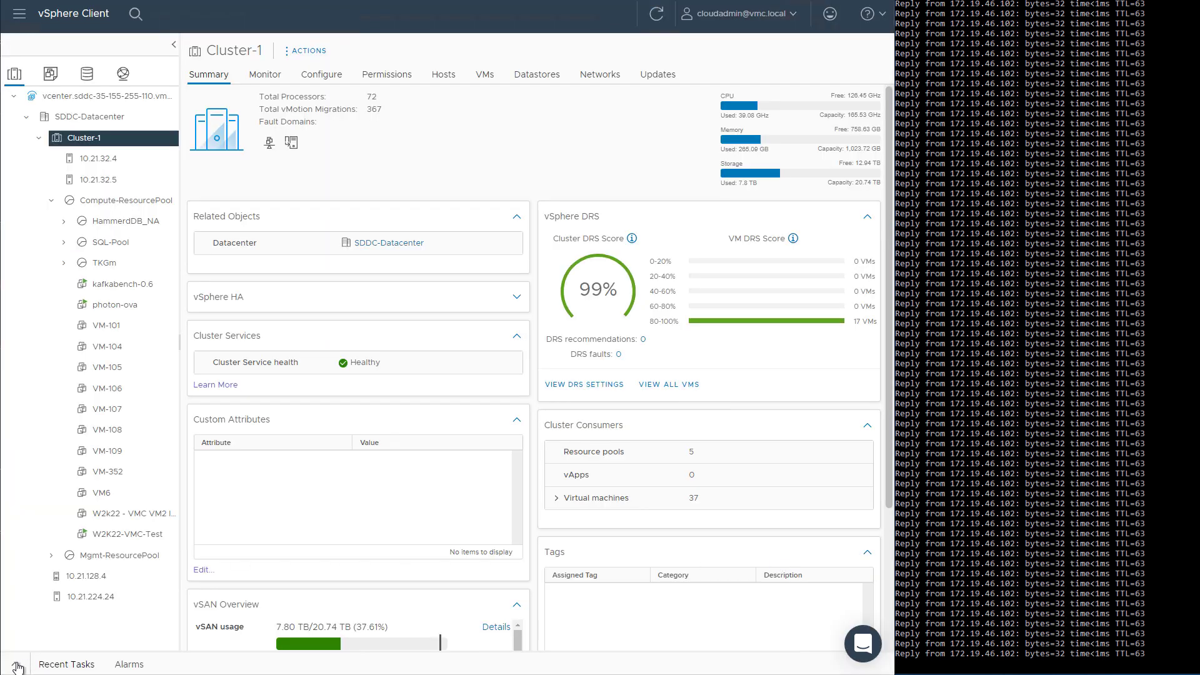
- Check the recent migration tasks in both vCenters and look for app01, db01 and web01 in the cloud inventory
{"action": "left_click", "coordinate": [17, 666]}
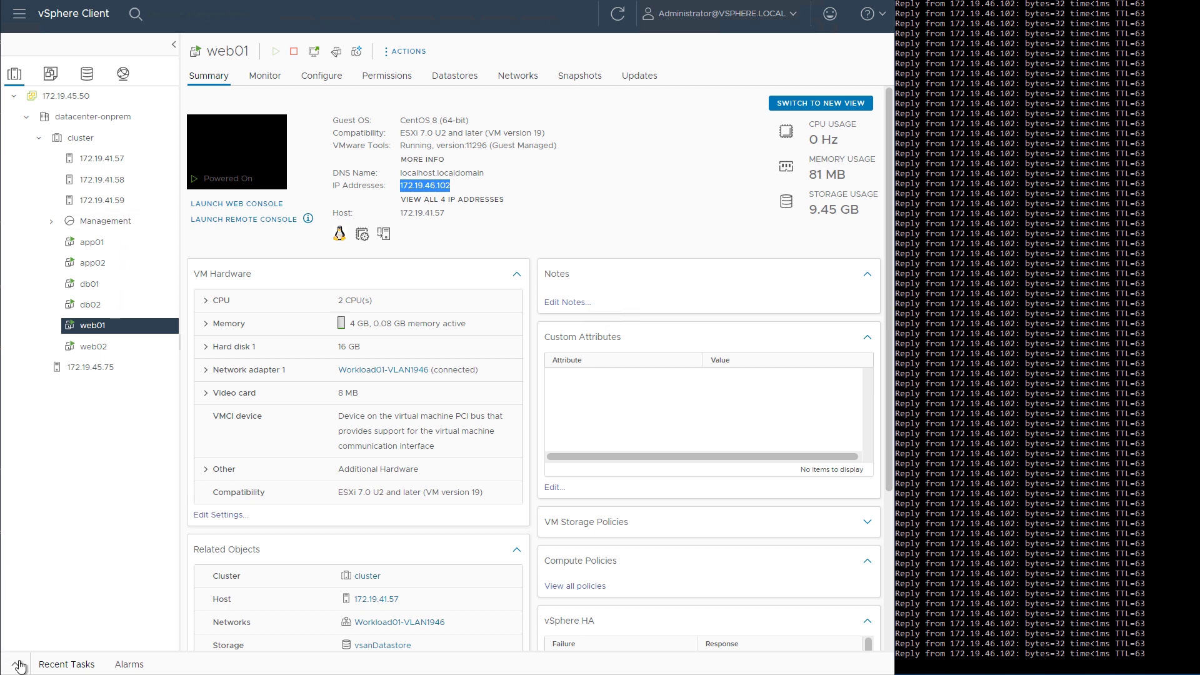
{"action": "left_click", "coordinate": [17, 665]}
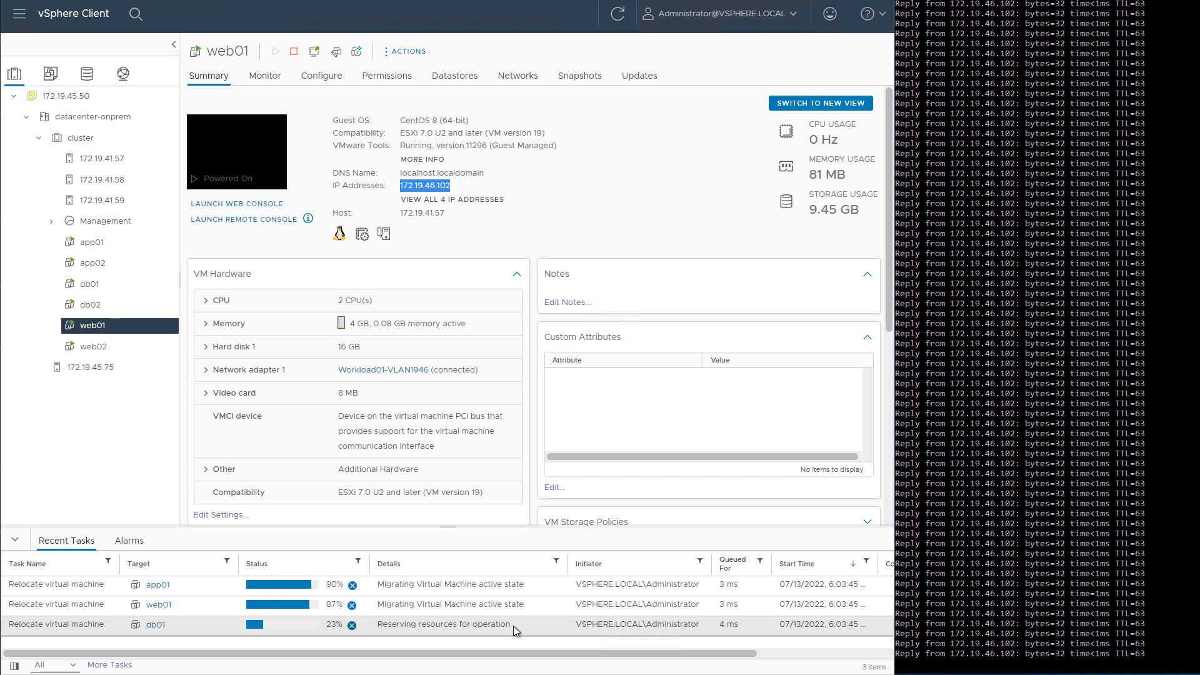
{"action": "key", "text": "ctrl+Tab"}
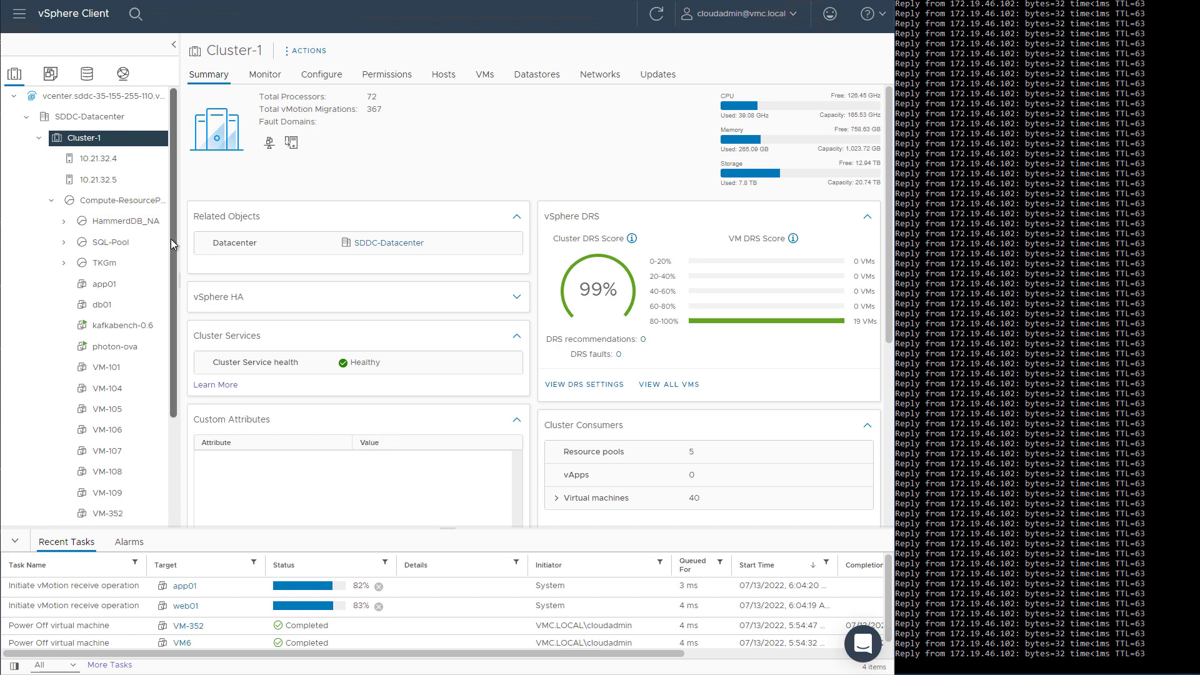
{"action": "scroll", "coordinate": [170, 233], "scroll_direction": "down", "scroll_amount": 3}
{"action": "scroll", "coordinate": [150, 446], "scroll_direction": "down", "scroll_amount": 2}
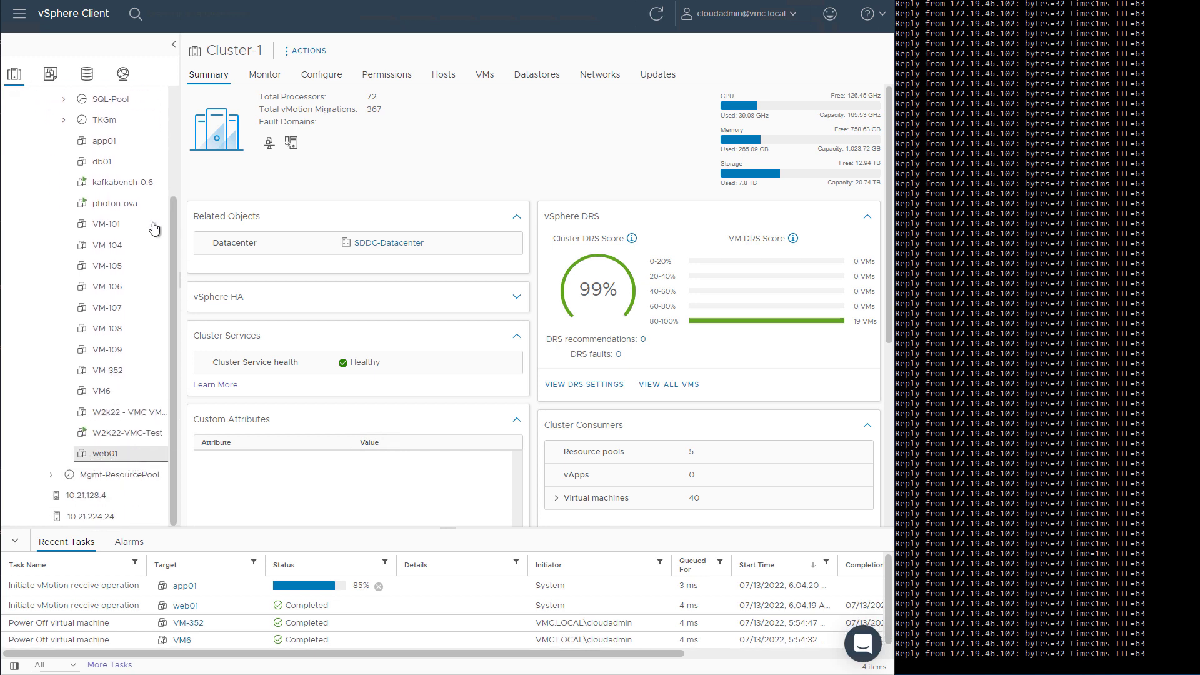
- Check the summaries of the migrated VMs app01, db01 and web01 in the cloud vCenter
{"action": "left_click", "coordinate": [118, 141]}
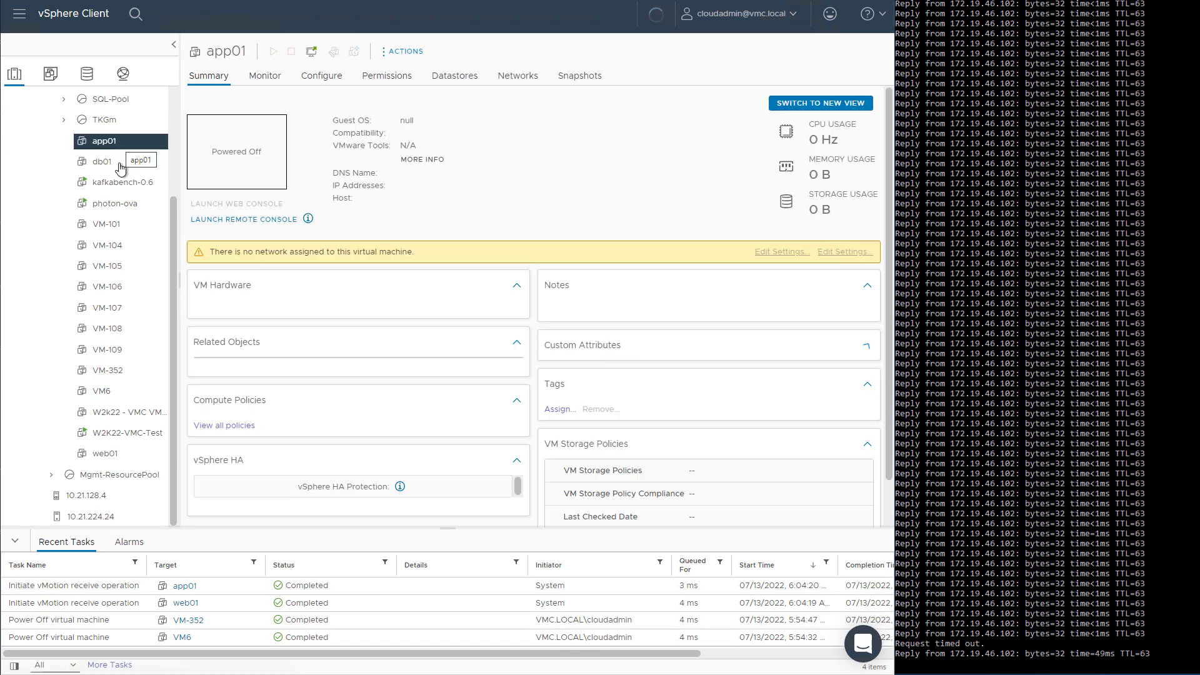
{"action": "left_click", "coordinate": [120, 164]}
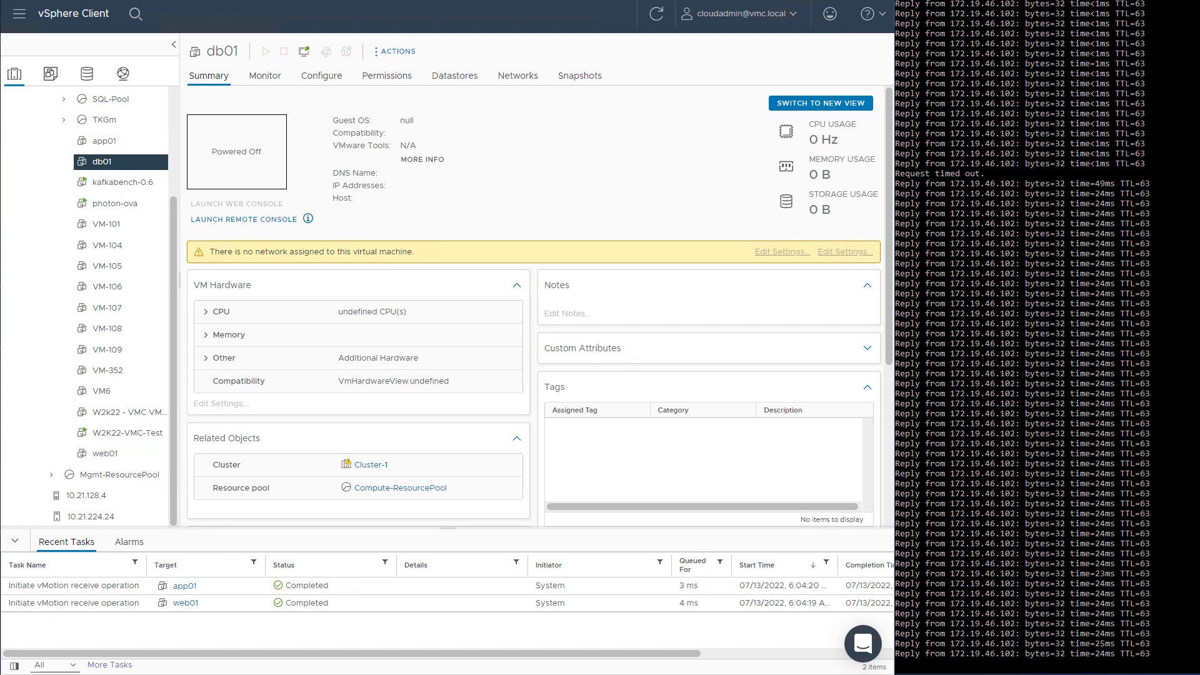
{"action": "key", "text": "ctrl+Tab"}
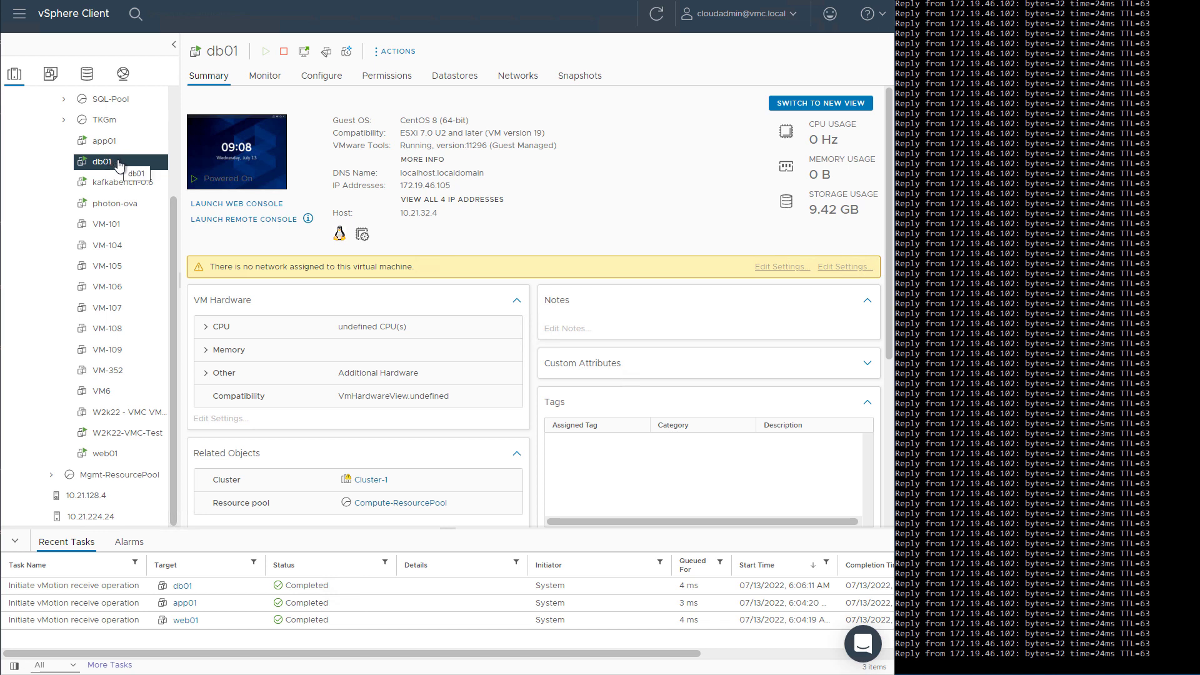
{"action": "left_click", "coordinate": [116, 455]}
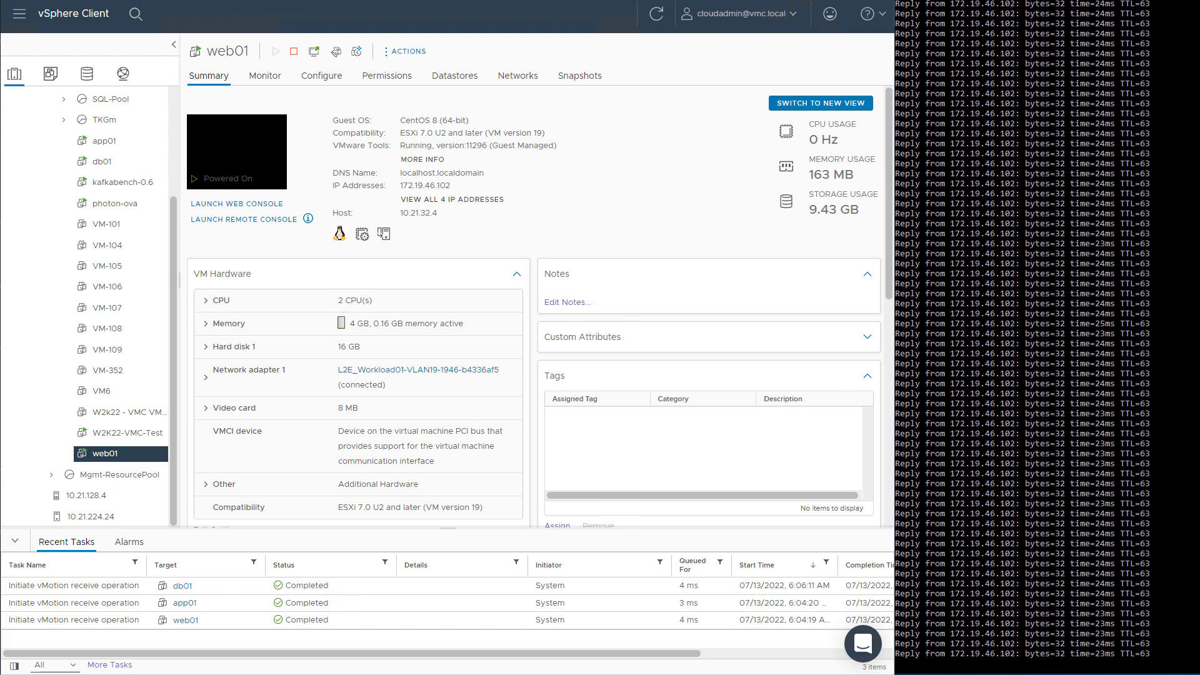
- Switch to the on-premises vCenter and start a migration of the cluster's VMs app02, db02 and web02 together
{"action": "key", "text": "ctrl+Tab"}
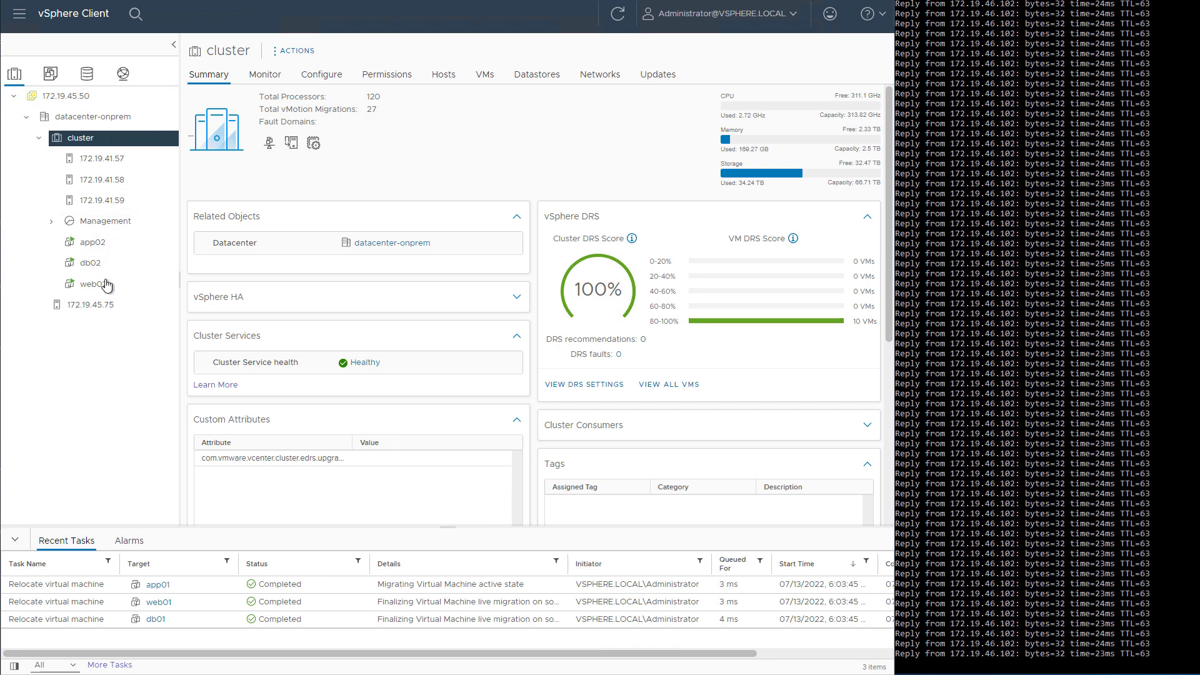
{"action": "left_click", "coordinate": [484, 74]}
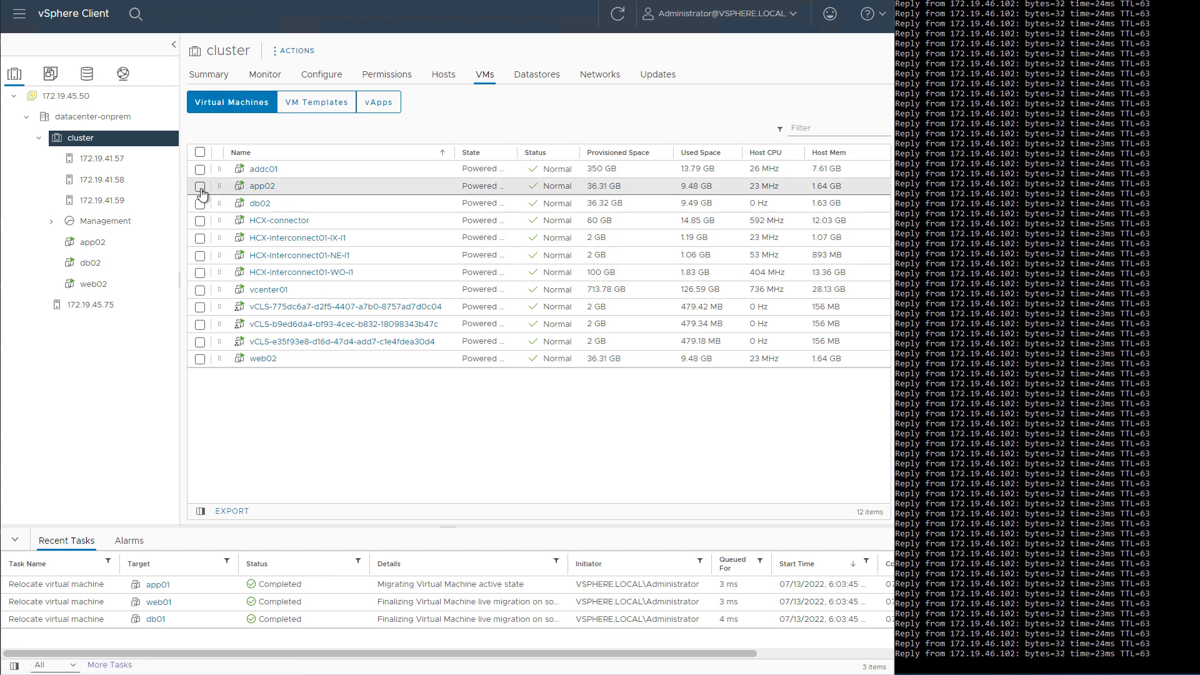
{"action": "left_click", "coordinate": [200, 187]}
{"action": "left_click", "coordinate": [200, 204]}
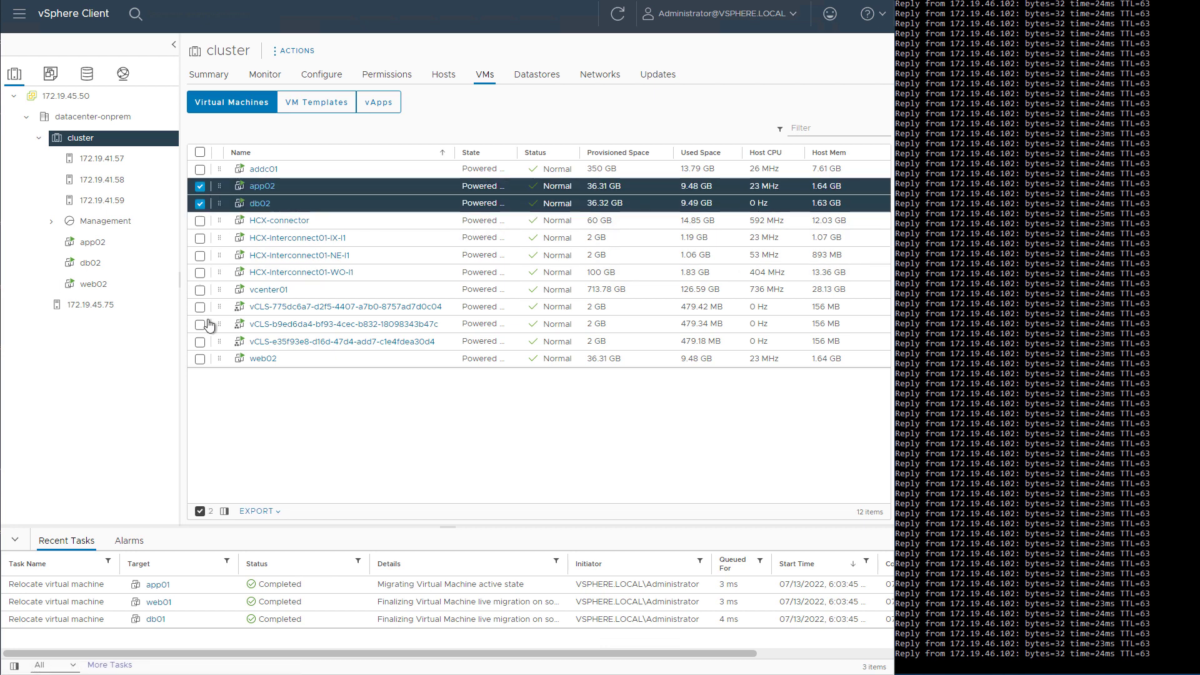
{"action": "left_click", "coordinate": [200, 360]}
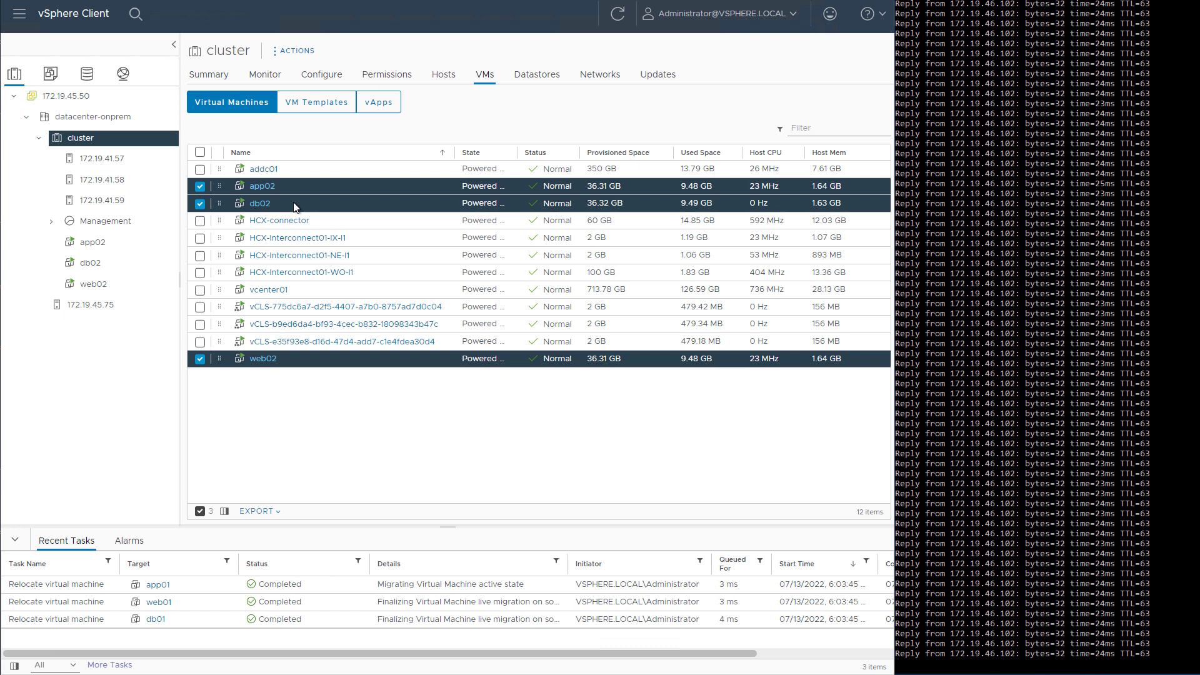
{"action": "right_click", "coordinate": [296, 206]}
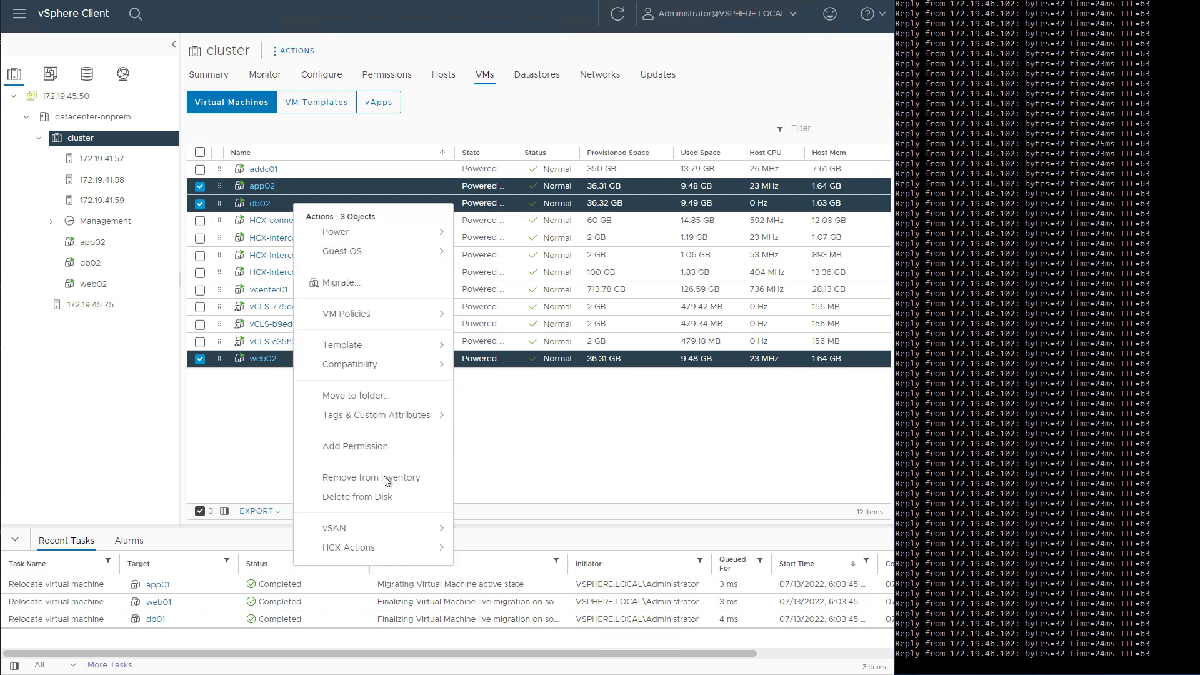
{"action": "left_click", "coordinate": [331, 283]}
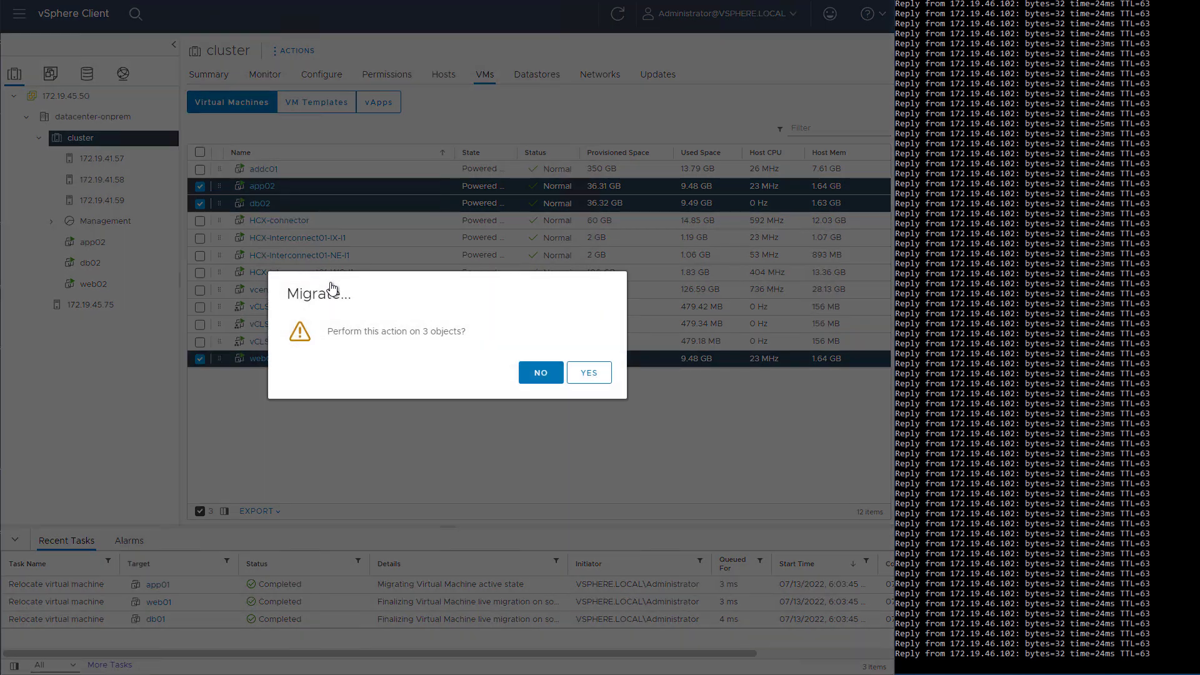
{"action": "left_click", "coordinate": [602, 371]}
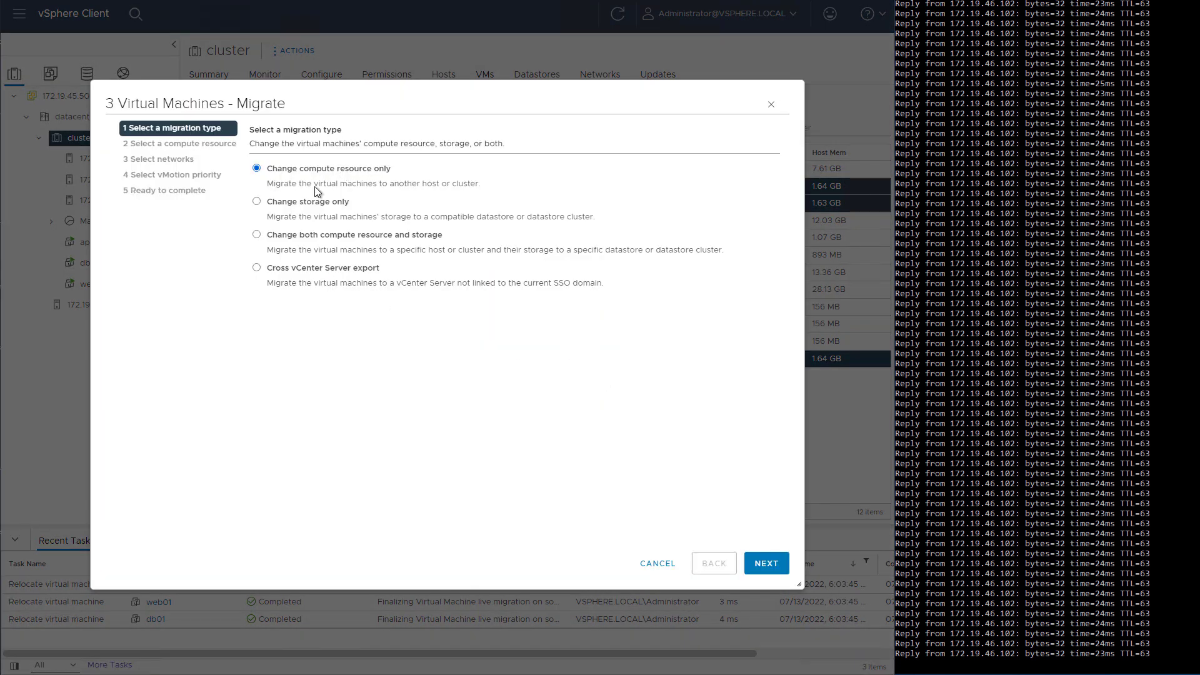
- Choose Cross vCenter Server export and log in to vcenter.sddc-35-155-255-110.vmwarevmc.com as the target with the account password
{"action": "left_click", "coordinate": [256, 269]}
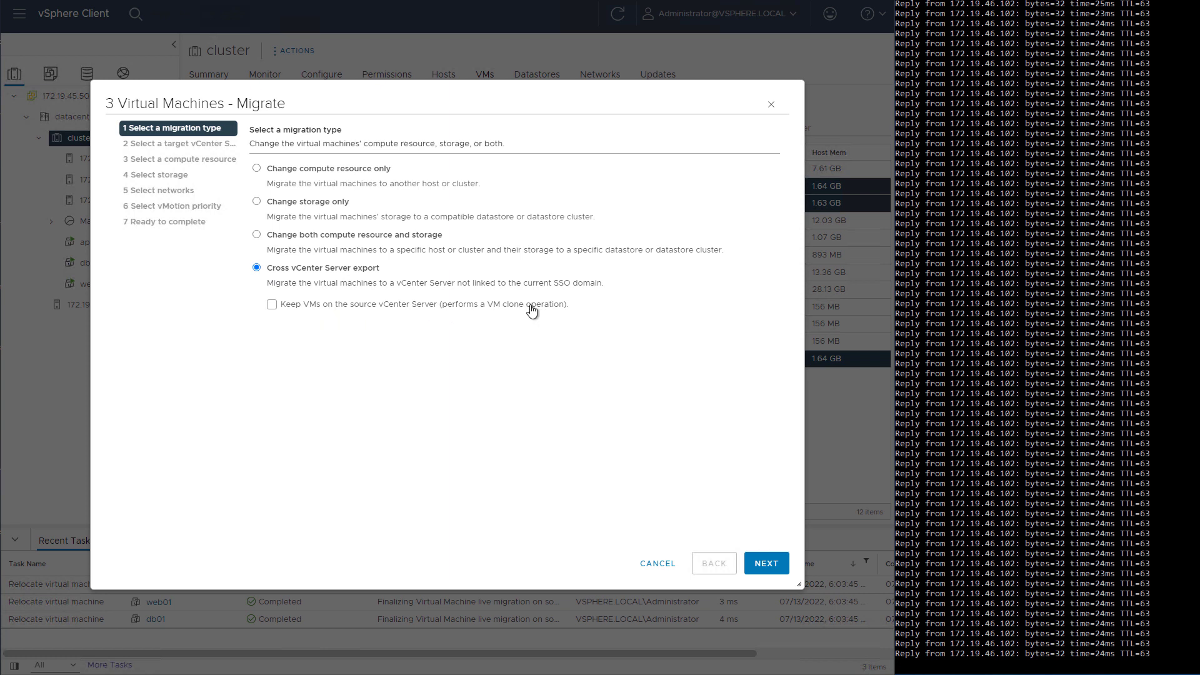
{"action": "left_click", "coordinate": [766, 563]}
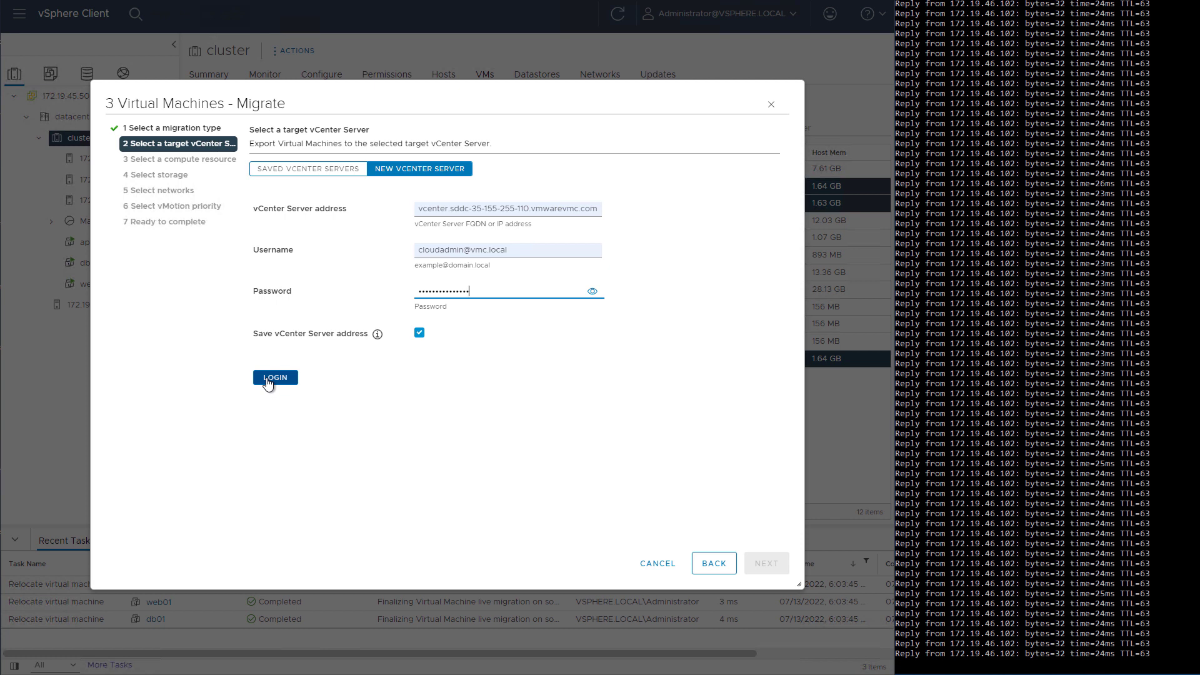
{"action": "left_click", "coordinate": [269, 378]}
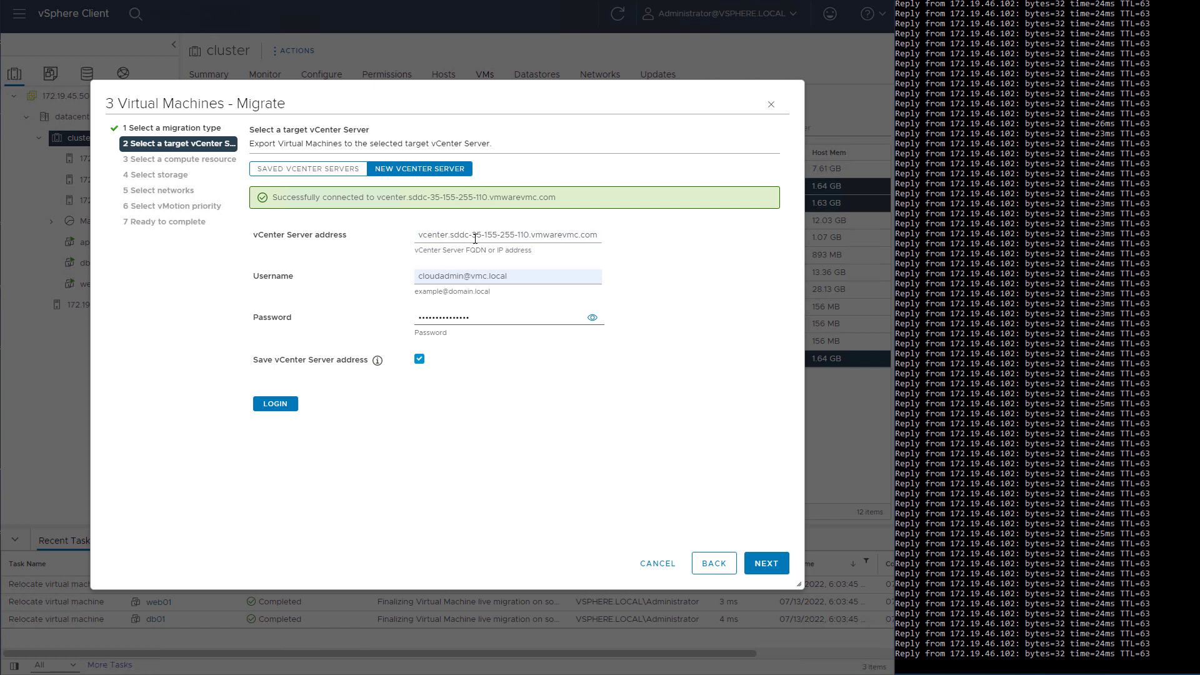
{"action": "left_click", "coordinate": [778, 563]}
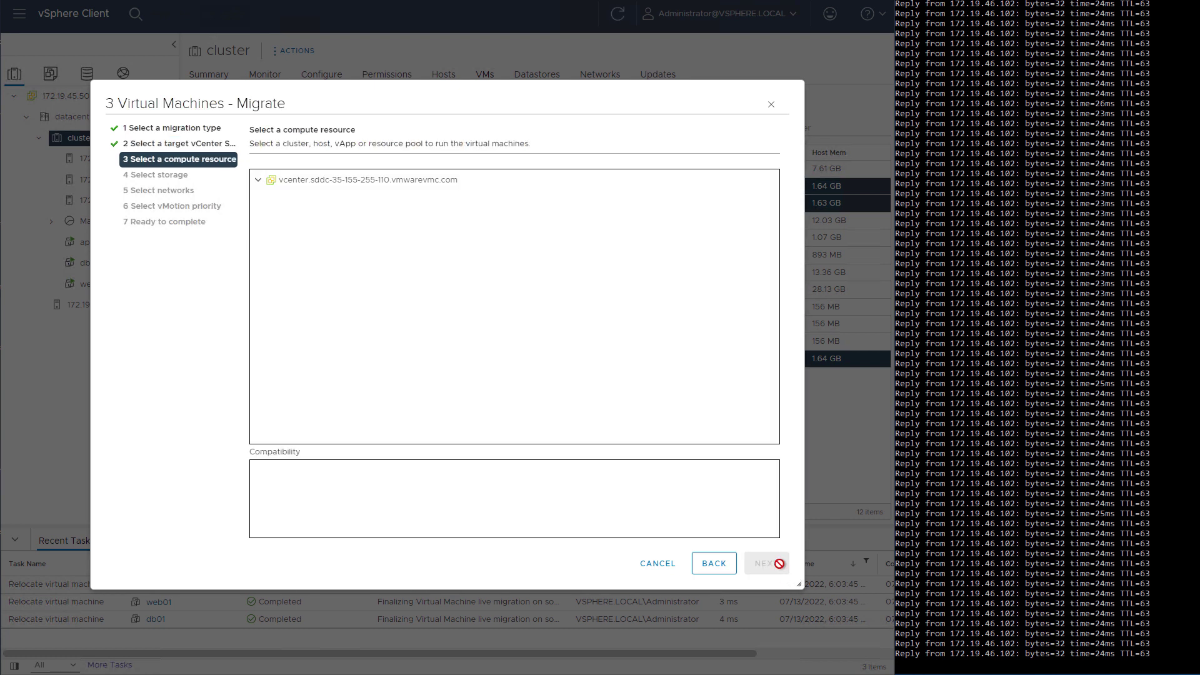
- Select Compute-ResourcePool under Cluster-1 in SDDC-Datacenter as the destination compute resource
{"action": "left_click", "coordinate": [268, 195]}
{"action": "left_click", "coordinate": [276, 213]}
{"action": "left_click", "coordinate": [329, 264]}
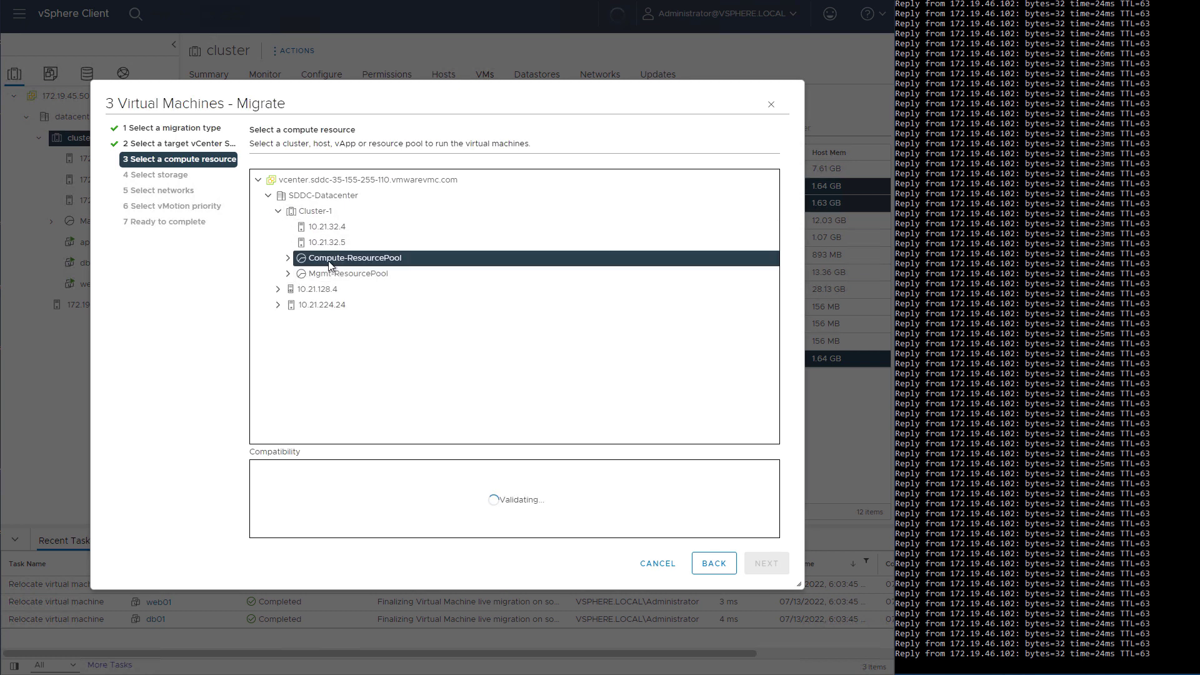
{"action": "left_click", "coordinate": [766, 564]}
- Select WorkloadDatastore as the destination storage and complete the remaining wizard pages to start the migration
{"action": "left_click", "coordinate": [262, 271]}
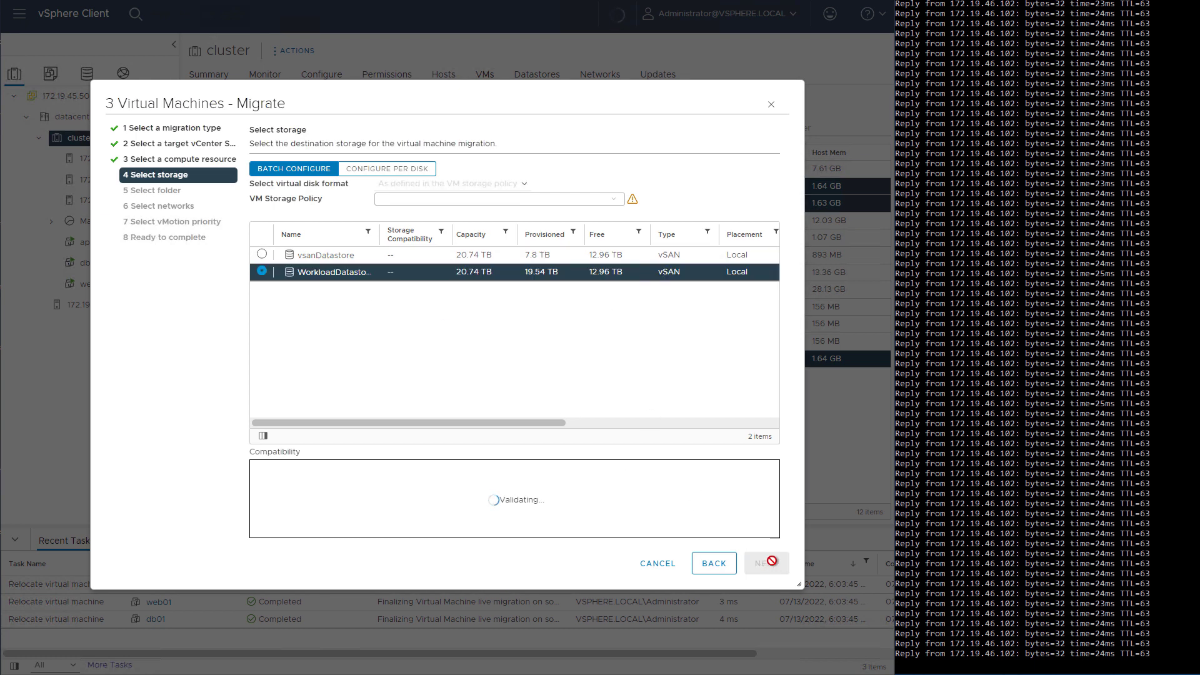
{"action": "left_click", "coordinate": [775, 564]}
{"action": "left_click", "coordinate": [517, 328]}
{"action": "left_click", "coordinate": [765, 563]}
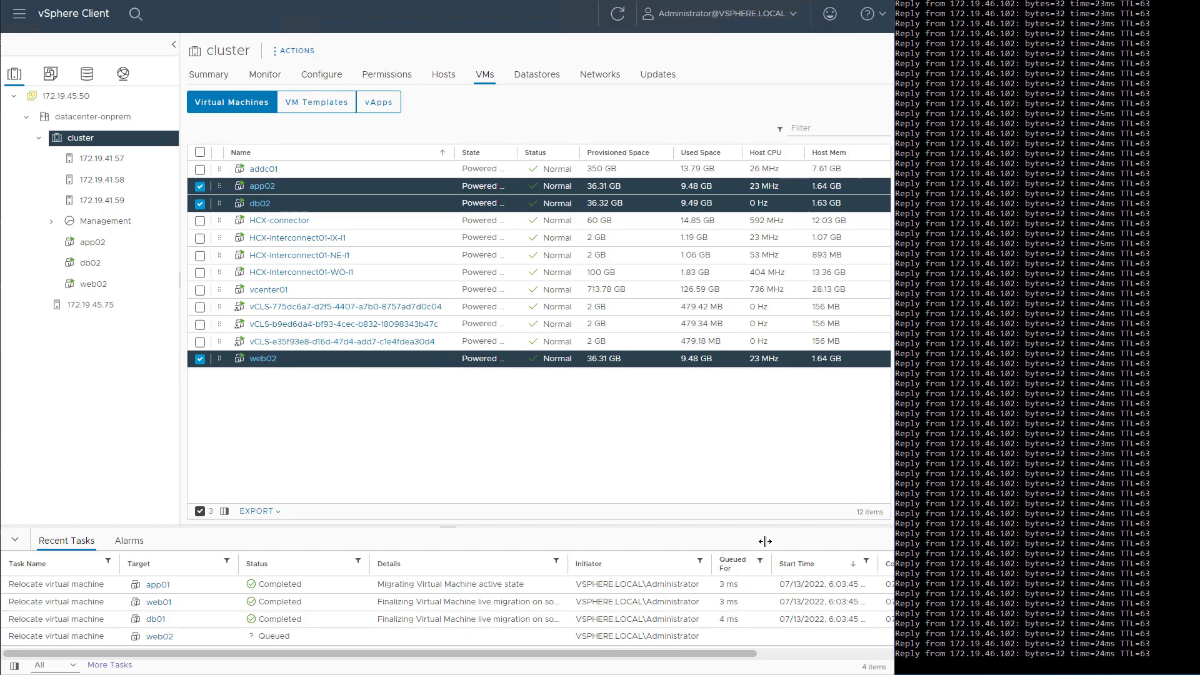